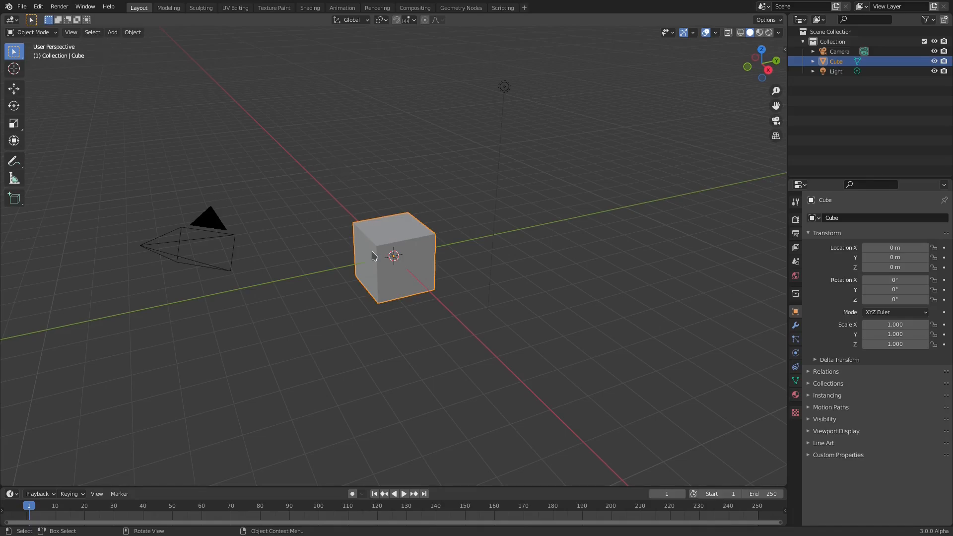
# Delete the default cube and add a plane mesh in its place at the origin
pyautogui.press('Delete')
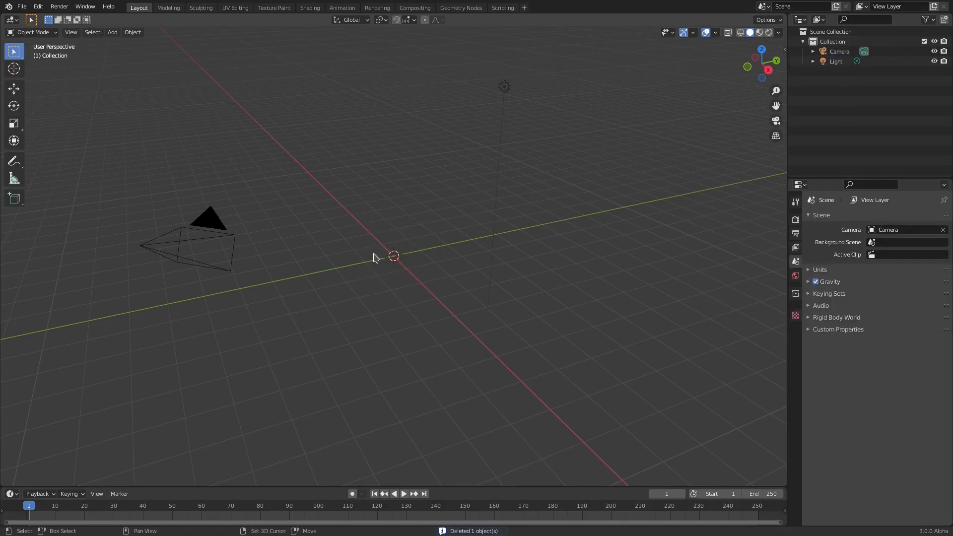
pyautogui.hotkey('shift', 'a')
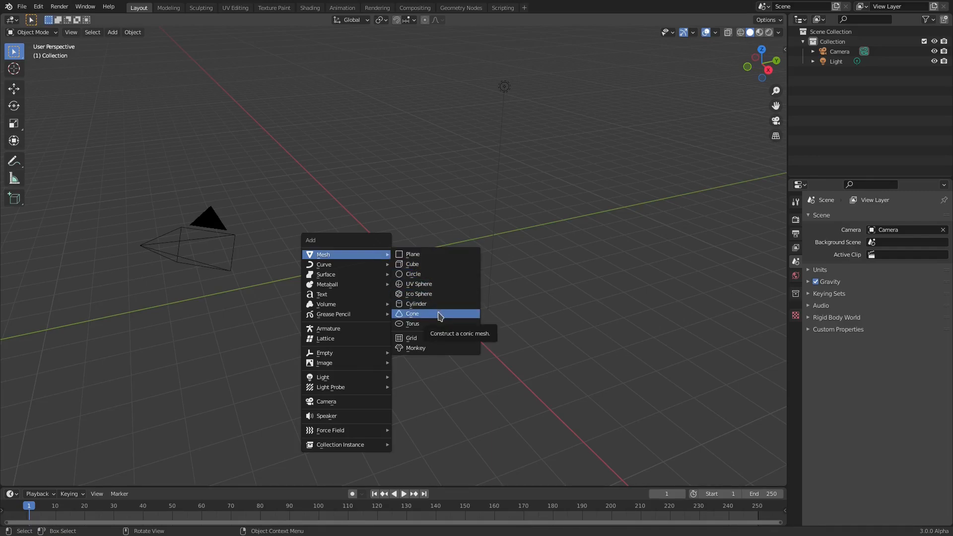
pyautogui.click(439, 260)
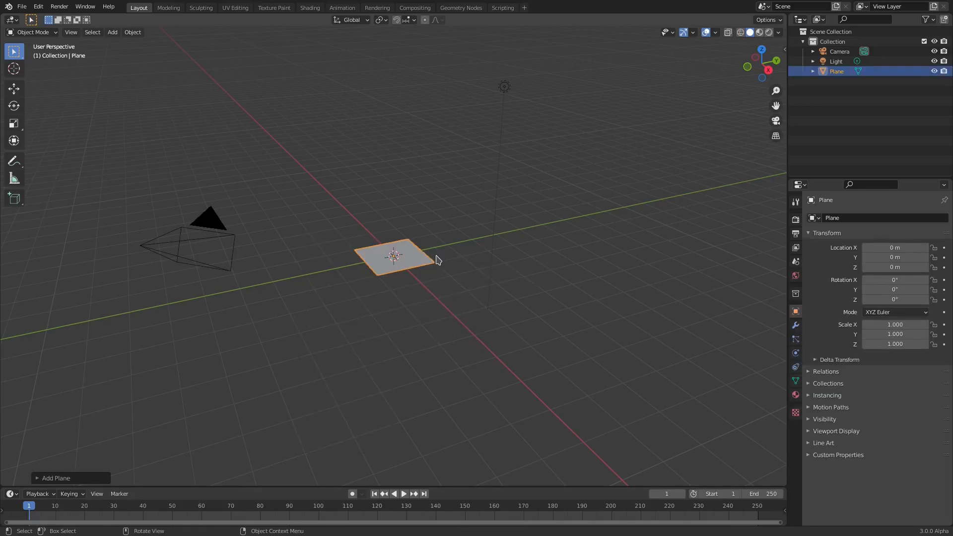
# Rotate the plane 90° about the X axis so it stands upright
pyautogui.press('r')
pyautogui.press('x')
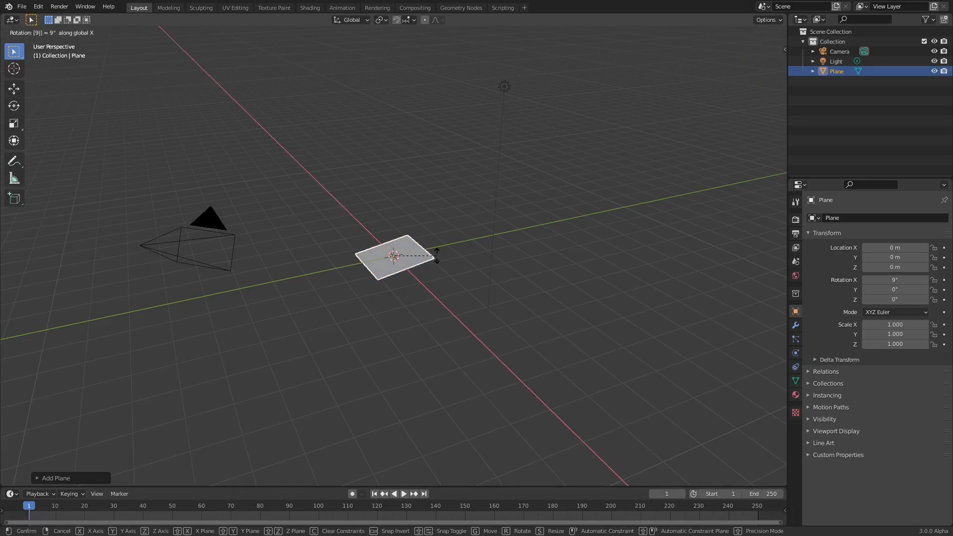
pyautogui.write('90')
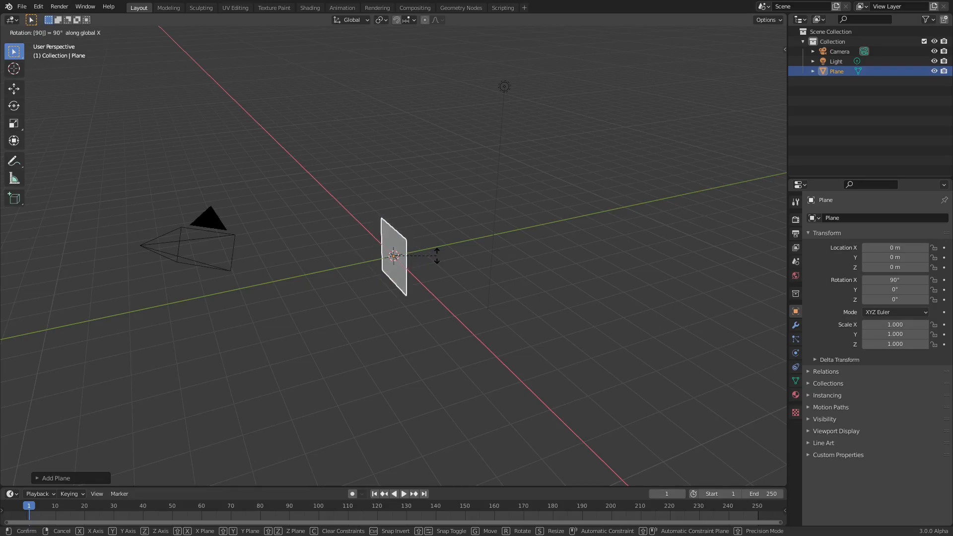
pyautogui.press('Return')
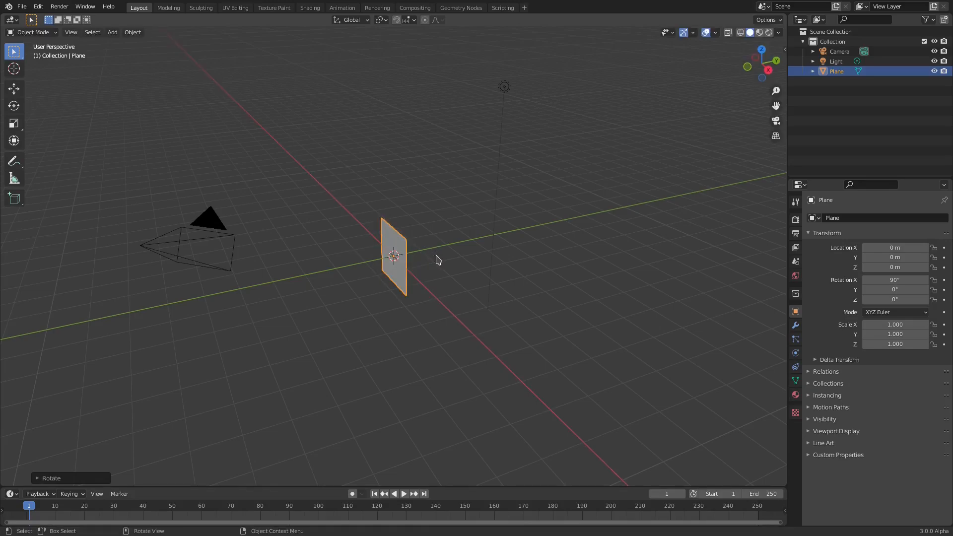
# Inset the upright plane's face in Edit Mode, leaving a narrow border around a large inner face
pyautogui.moveTo(417, 283); pyautogui.dragTo(484, 283, button='middle')
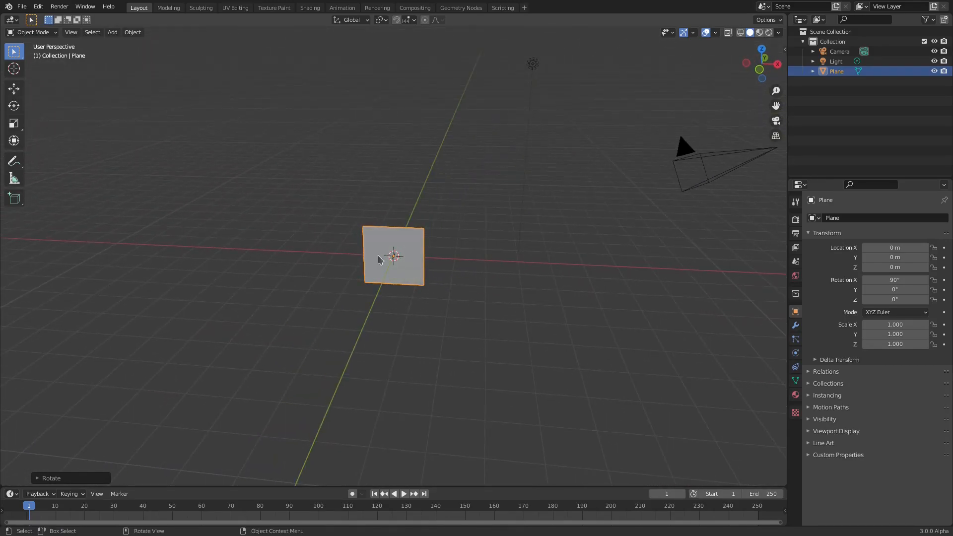
pyautogui.scroll(5, 391, 259)
pyautogui.moveTo(395, 260); pyautogui.dragTo(415, 249, button='middle')
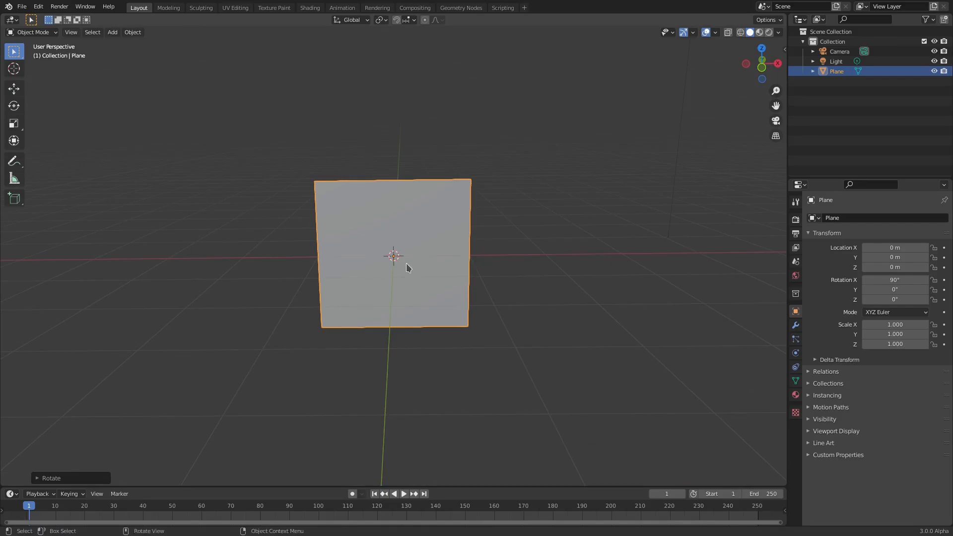
pyautogui.scroll(-1, 386, 284)
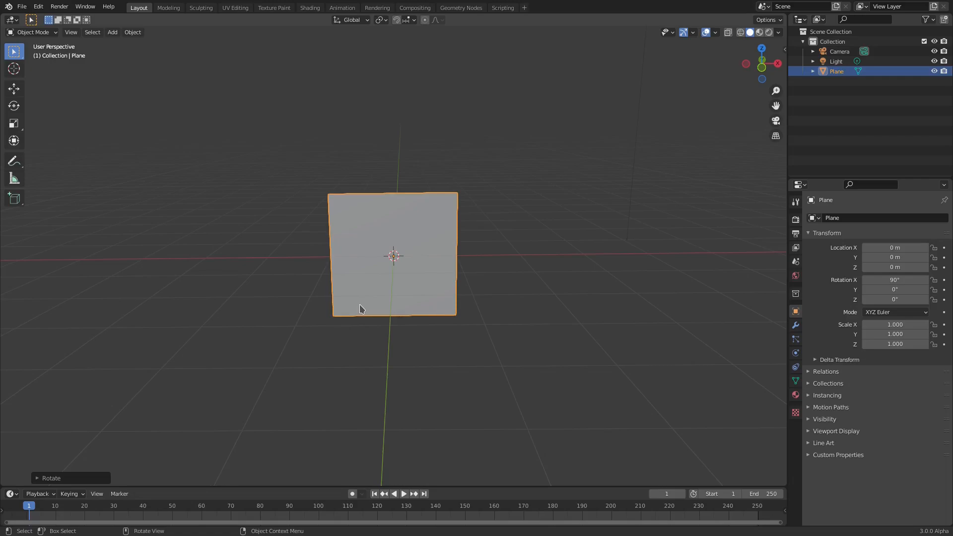
pyautogui.press('Tab')
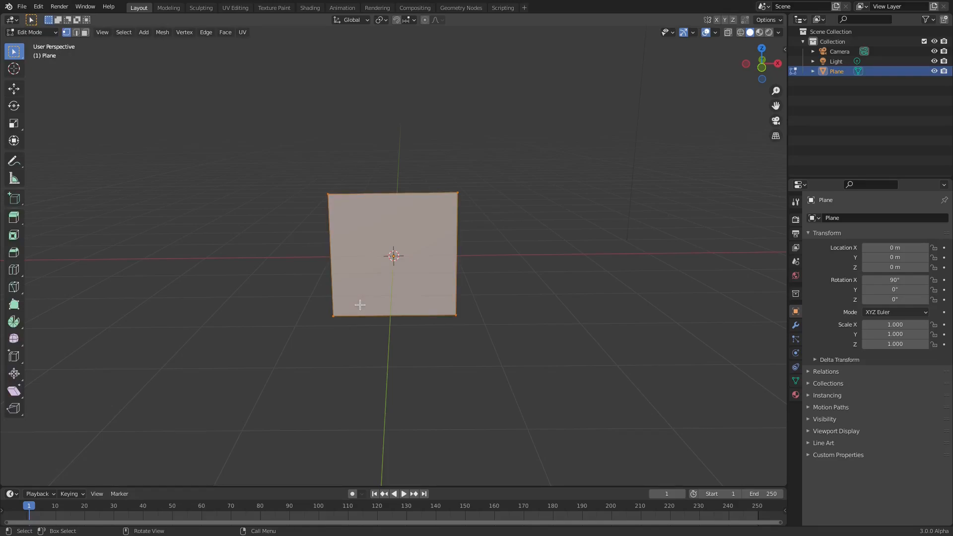
pyautogui.press('i')
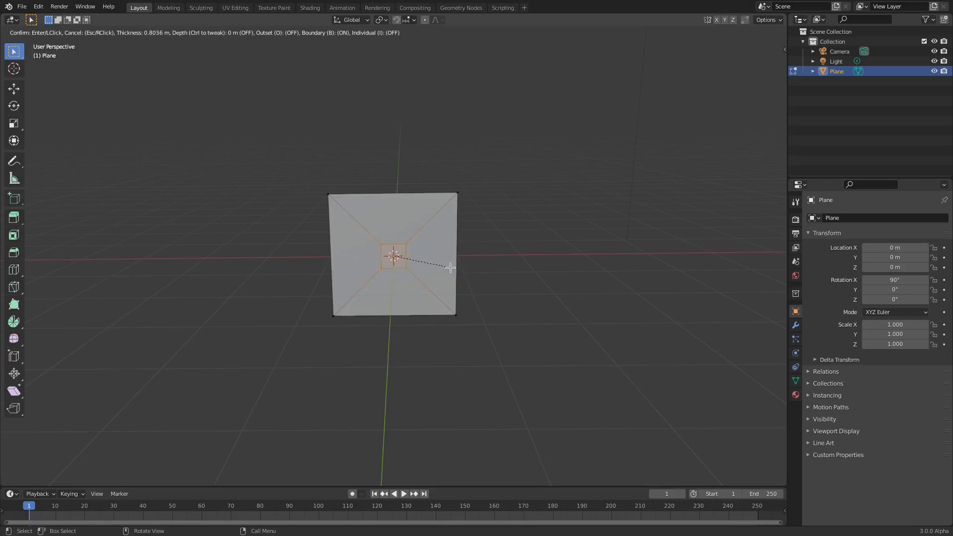
pyautogui.click(488, 292)
pyautogui.moveTo(488, 292); pyautogui.dragTo(513, 272, button='middle')
pyautogui.press('x')
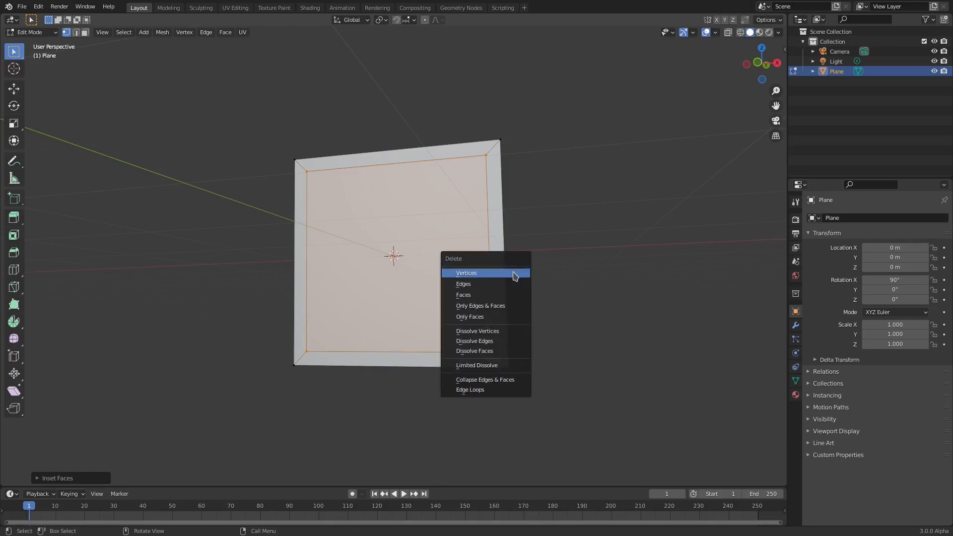
pyautogui.click(514, 273)
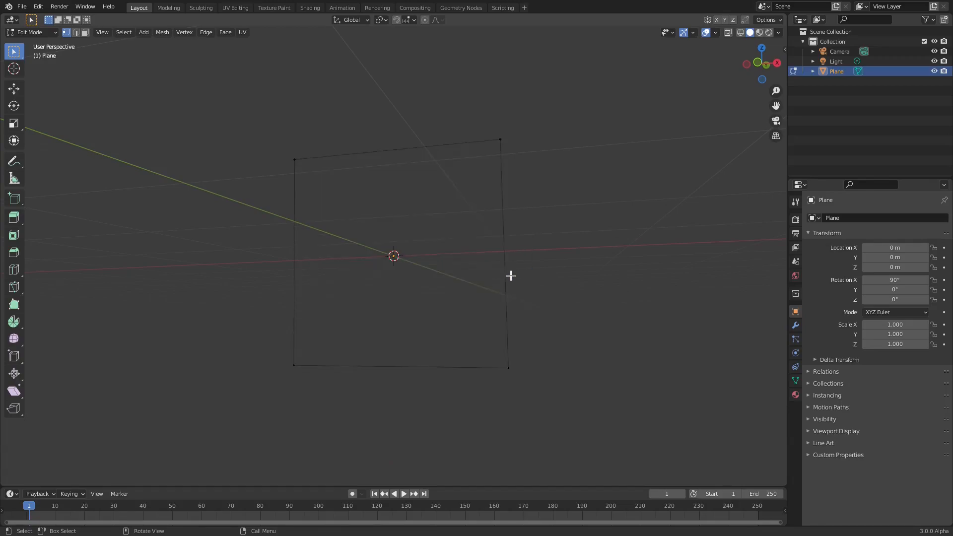
pyautogui.hotkey('ctrl', 'z')
# Delete only the inner face to leave a square frame, and return to Object Mode
pyautogui.press('x')
pyautogui.click(430, 274)
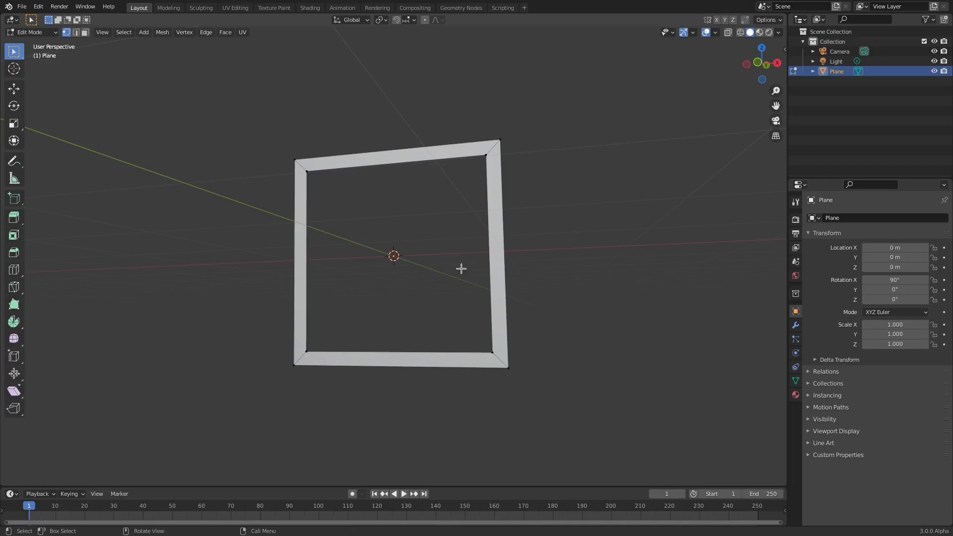
pyautogui.moveTo(453, 297); pyautogui.dragTo(469, 298, button='middle')
pyautogui.press('Tab')
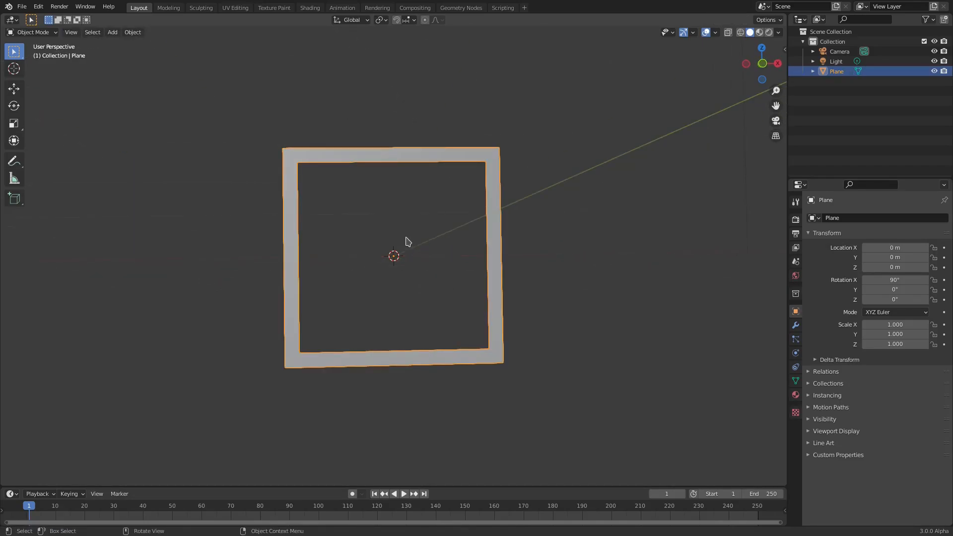
# Add a second plane at the origin and rotate it 90° about the X axis
pyautogui.hotkey('shift', 'a')
pyautogui.moveTo(411, 238)
pyautogui.click(447, 237)
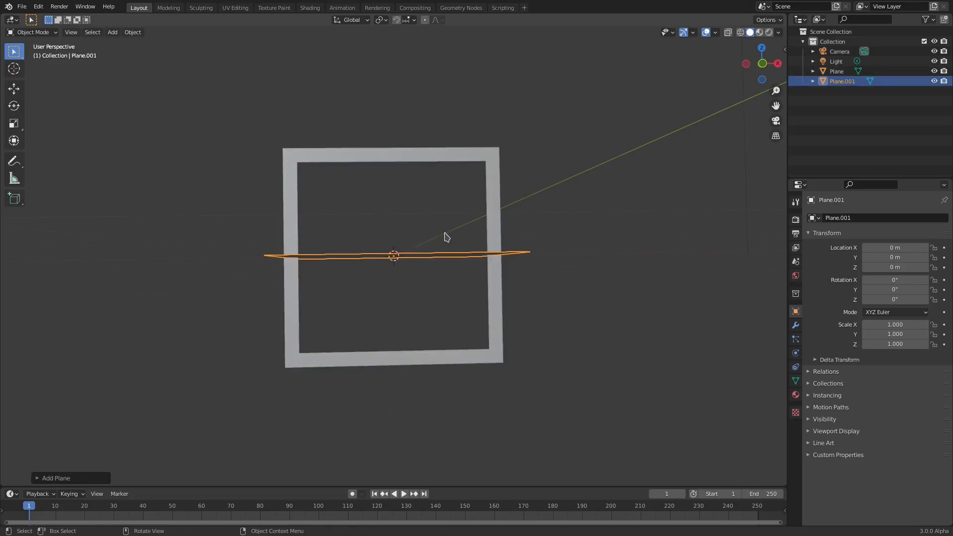
pyautogui.write('rx90')
pyautogui.press('Return')
pyautogui.scroll(-3, 431, 243)
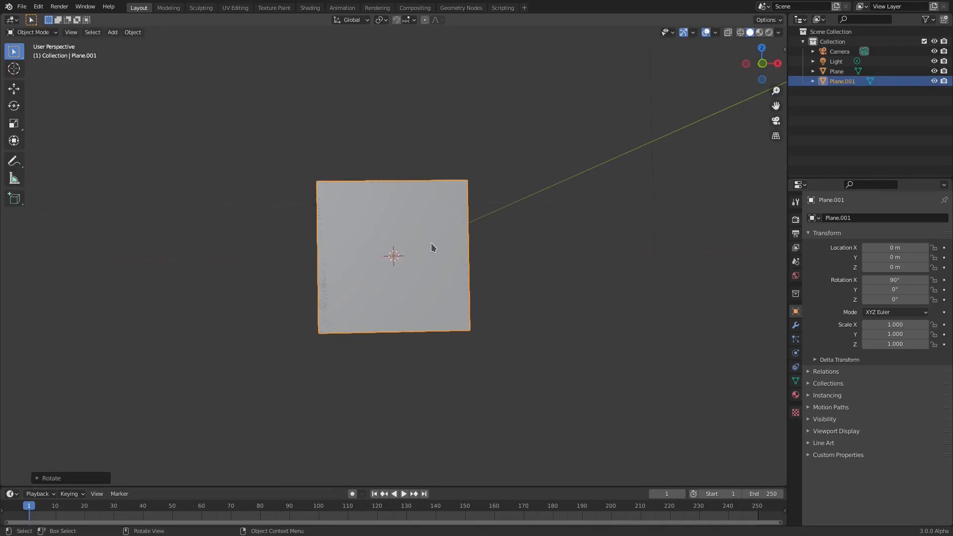
pyautogui.press('g')
pyautogui.press('x')
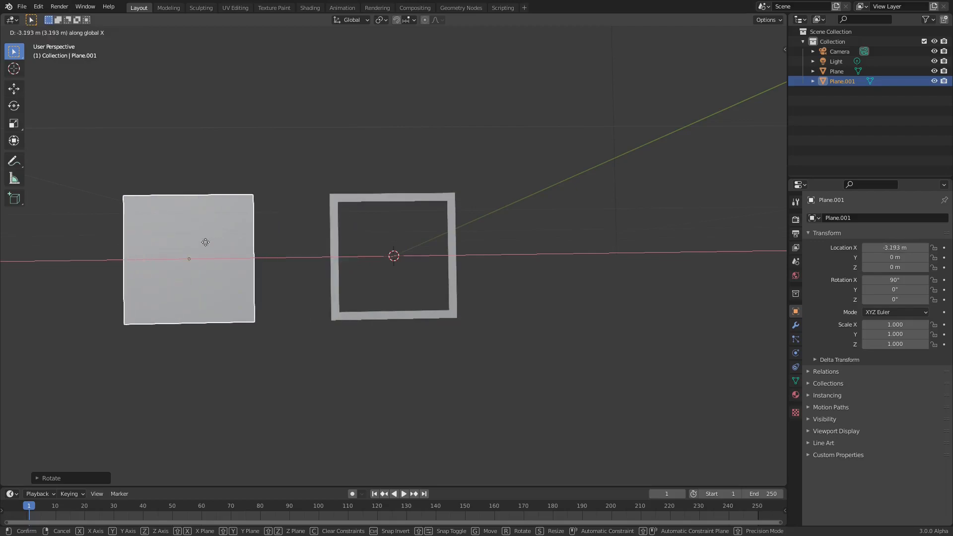
pyautogui.click(762, 219)
pyautogui.scroll(-4, 469, 271)
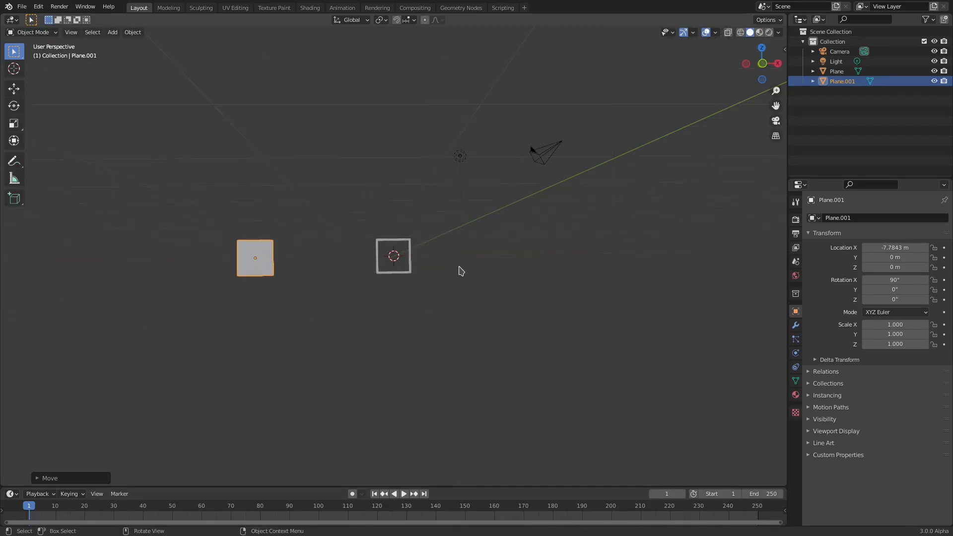
pyautogui.scroll(8, 426, 268)
pyautogui.click(332, 292)
pyautogui.scroll(3, 452, 288)
pyautogui.moveTo(453, 288); pyautogui.dragTo(476, 284, button='middle')
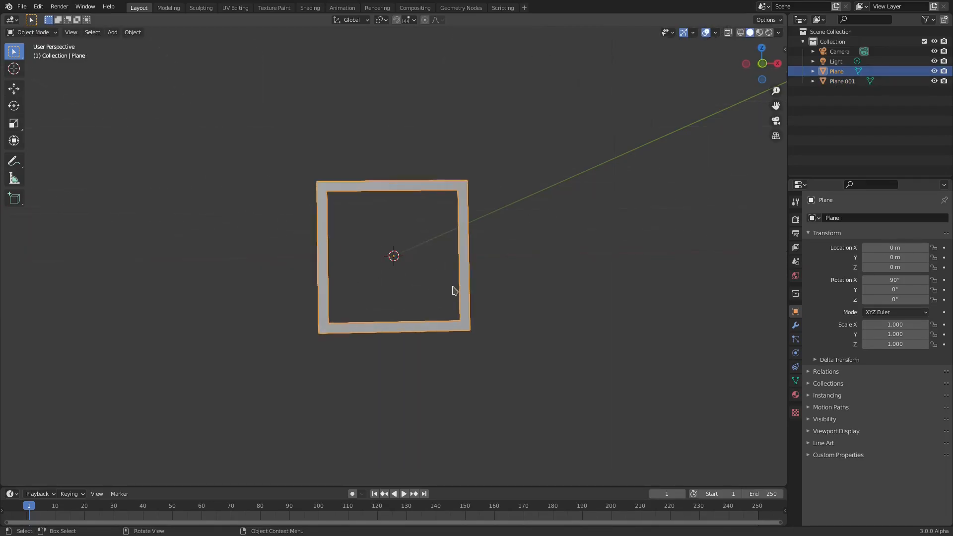
pyautogui.scroll(-3, 476, 284)
pyautogui.scroll(-2, 460, 267)
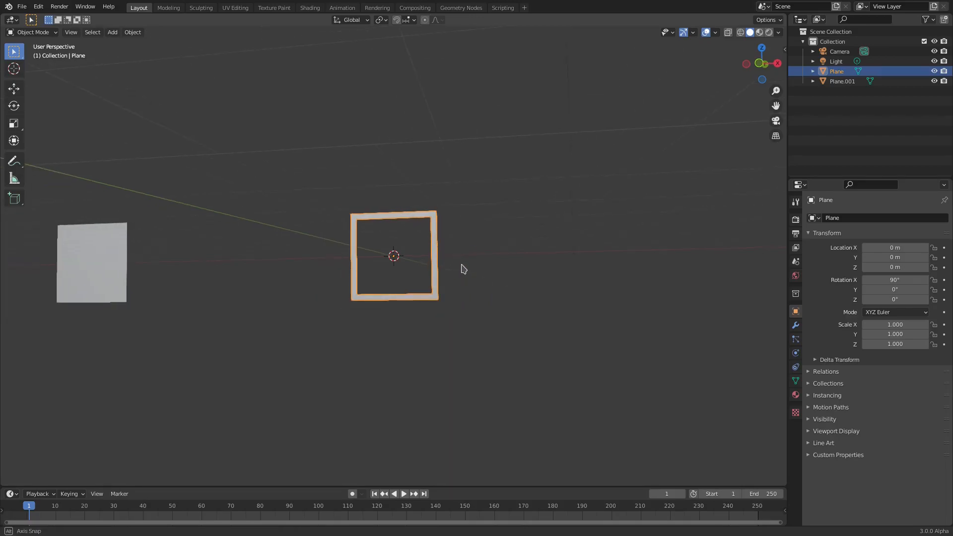
pyautogui.hotkey('ctrl', 'z')
pyautogui.hotkey('alt', 'g')
# Move the frame object along the X axis to about -17.6 m, leaving the solid plane at the origin
pyautogui.scroll(-1, 389, 289)
pyautogui.click(392, 292)
pyautogui.click(394, 292)
pyautogui.click(396, 293)
pyautogui.press('g')
pyautogui.press('x')
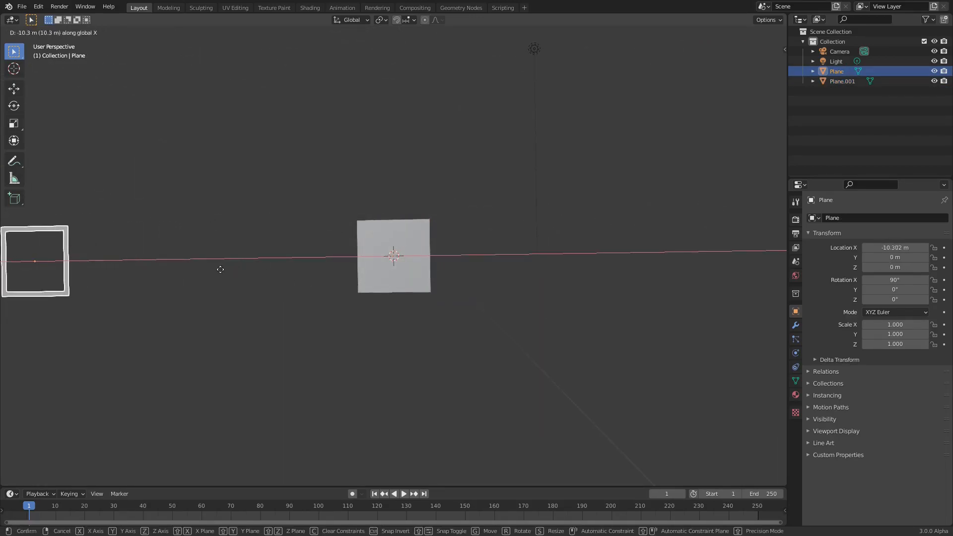
pyautogui.click(203, 271)
pyautogui.scroll(-3, 216, 264)
pyautogui.press('g')
pyautogui.press('x')
pyautogui.click(209, 274)
pyautogui.press('g')
pyautogui.press('x')
pyautogui.click(220, 282)
pyautogui.scroll(3, 497, 235)
pyautogui.scroll(-5, 497, 236)
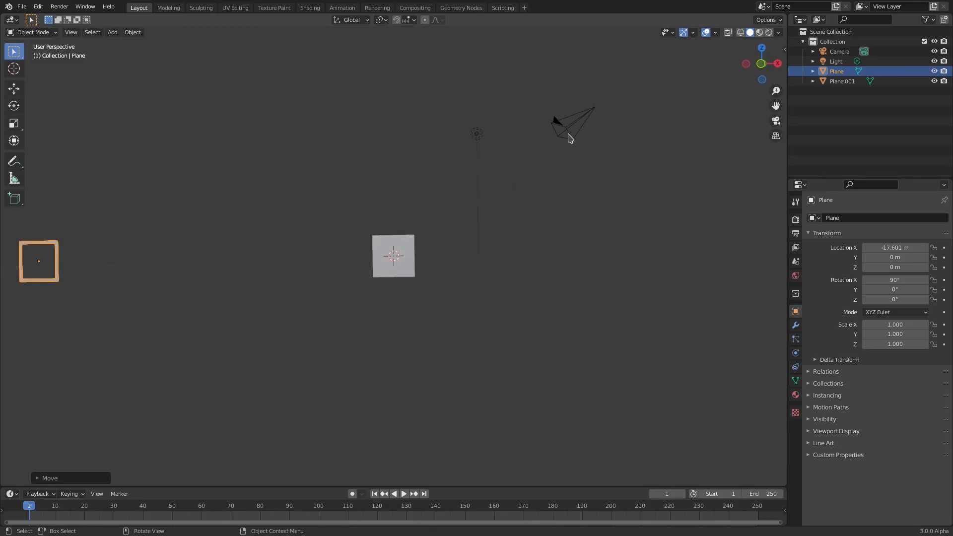
# Clear the camera's location and rotation, and rotate it 90° about the X axis
pyautogui.click(571, 135)
pyautogui.moveTo(571, 135); pyautogui.dragTo(581, 140, button='middle')
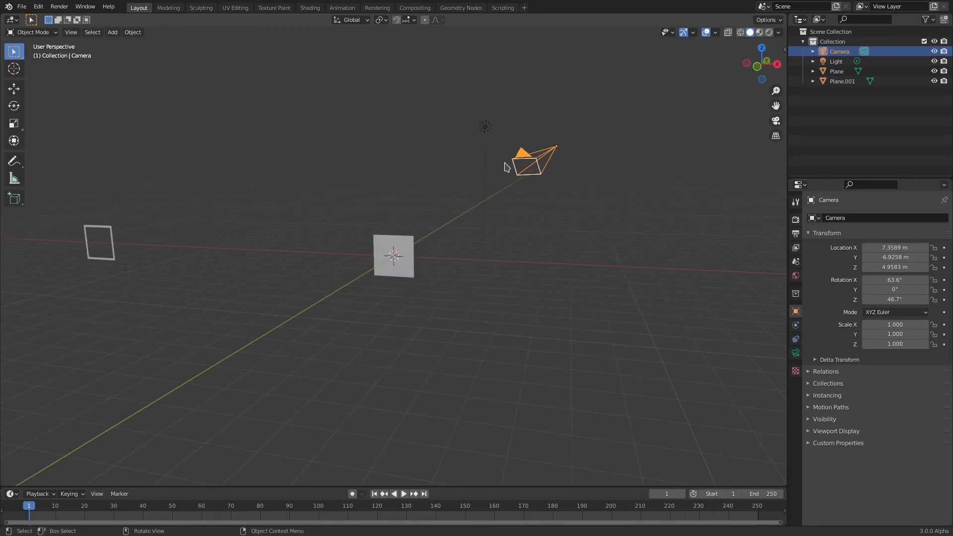
pyautogui.hotkey('alt', 'g')
pyautogui.hotkey('alt', 'r')
pyautogui.moveTo(581, 226); pyautogui.dragTo(541, 225, button='middle')
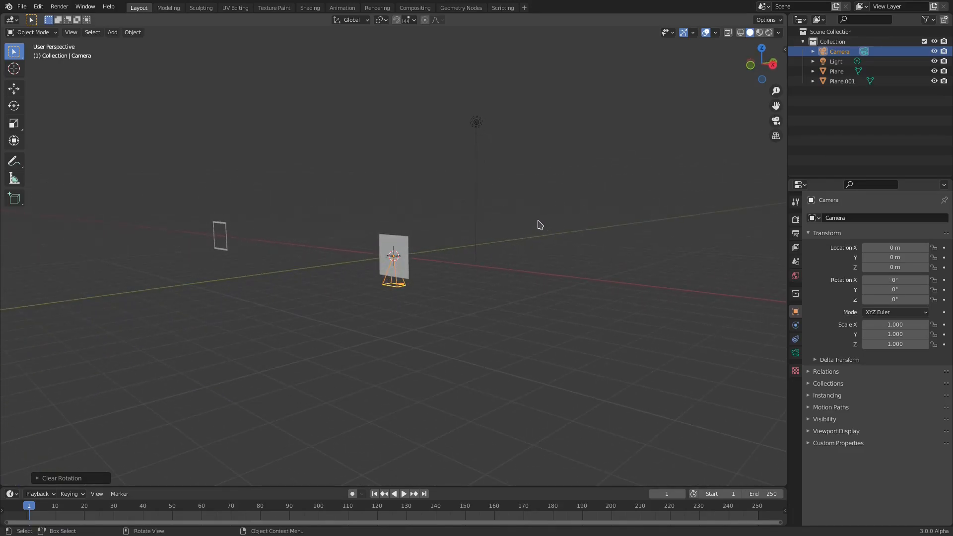
pyautogui.write('rx90')
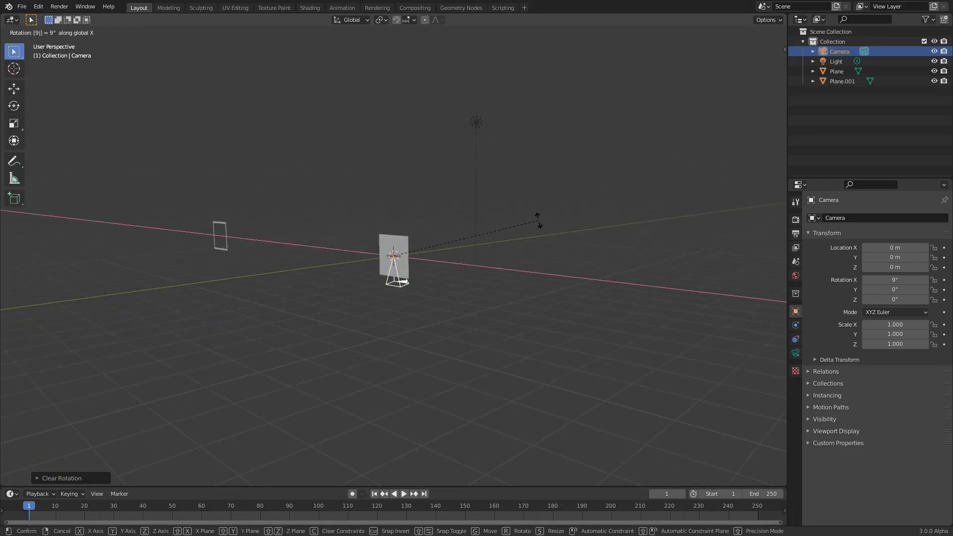
pyautogui.press('Return')
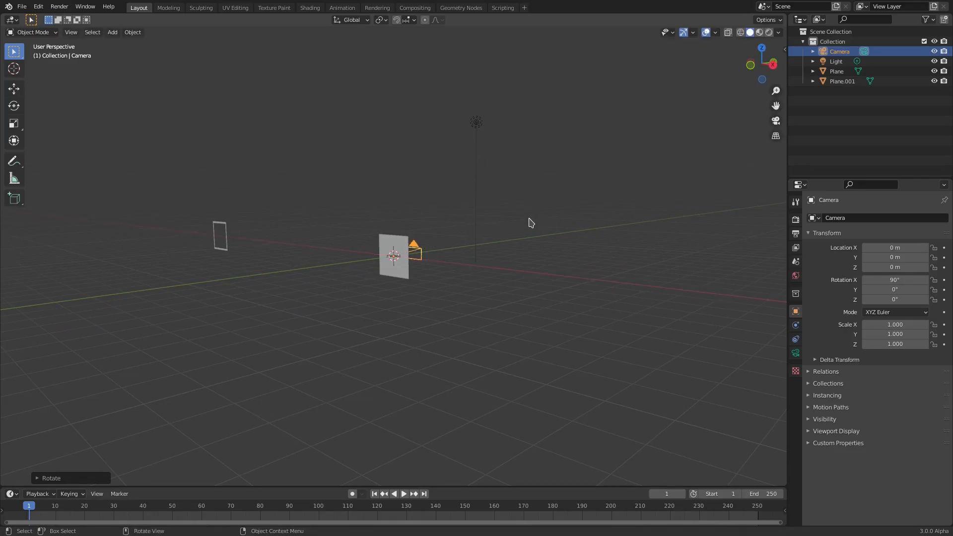
# Move the camera along the Y axis to about -12 m and look through it at the plane
pyautogui.press('g')
pyautogui.press('y')
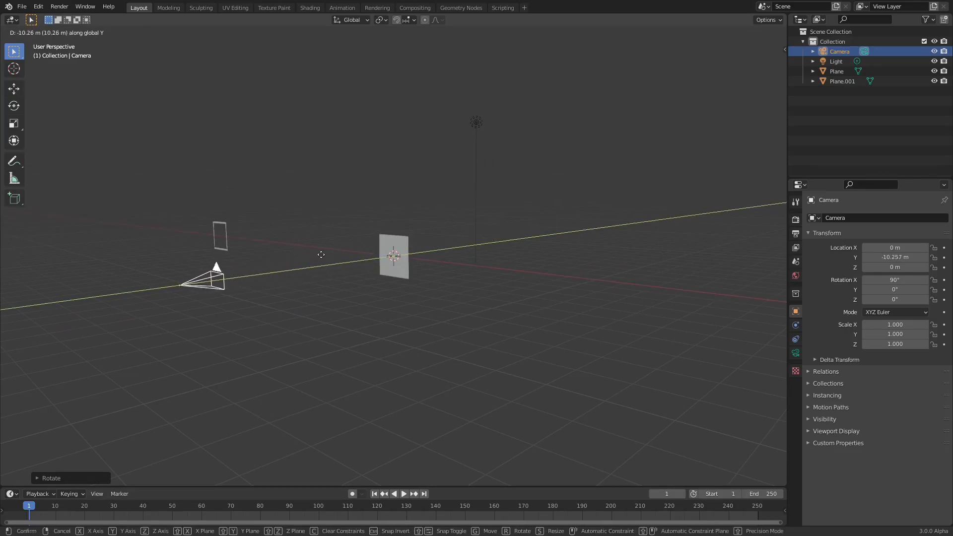
pyautogui.click(509, 253)
pyautogui.press('KP_0')
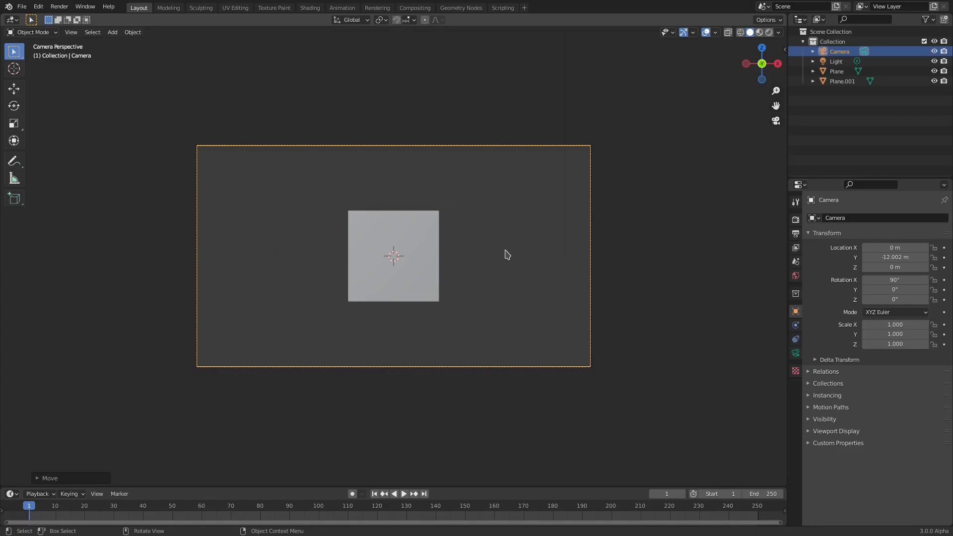
# Add a point light at the origin
pyautogui.hotkey('shift', 'a')
pyautogui.moveTo(371, 257)
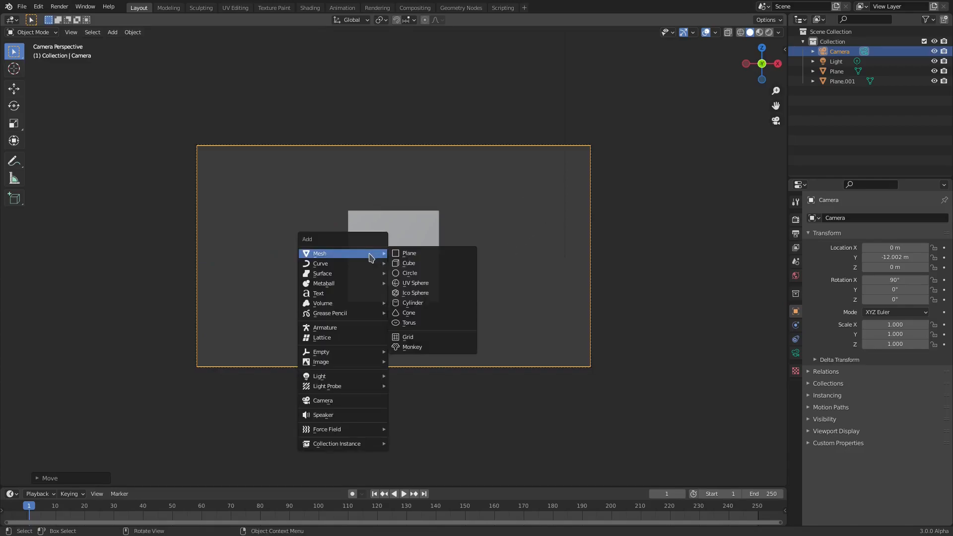
pyautogui.moveTo(351, 380)
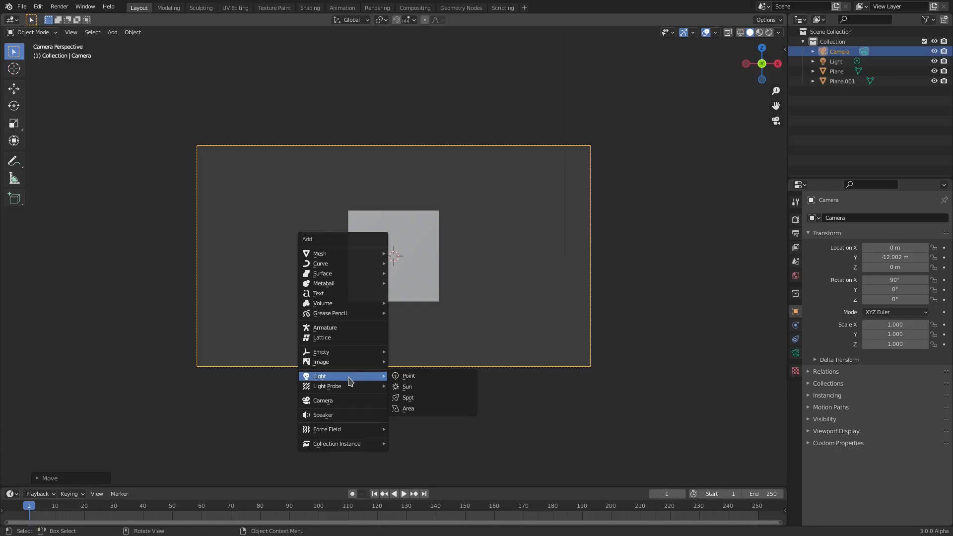
pyautogui.click(396, 376)
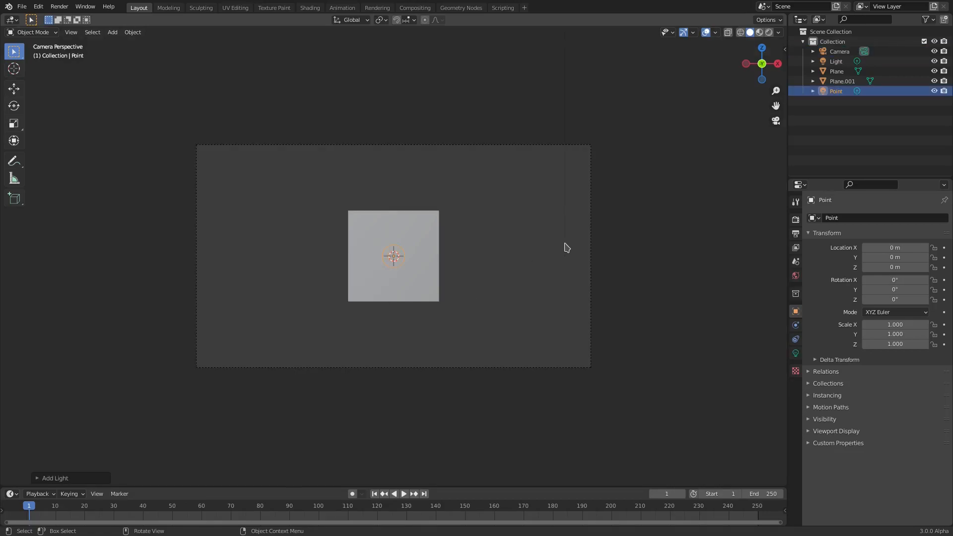
# Leave the camera view and delete the scene's original light
pyautogui.press('KP_0')
pyautogui.scroll(-1, 521, 223)
pyautogui.click(476, 150)
pyautogui.scroll(2, 466, 172)
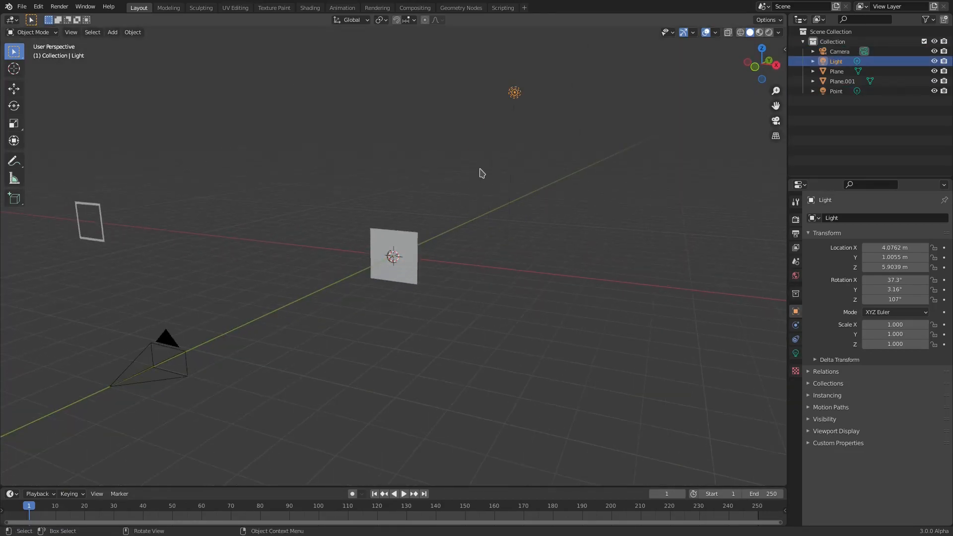
pyautogui.press('Delete')
# Move the new point light along the Y axis to about -0.79 m, in front of the solid plane
pyautogui.click(391, 261)
pyautogui.scroll(3, 537, 243)
pyautogui.moveTo(537, 243); pyautogui.dragTo(480, 257, button='middle')
pyautogui.press('g')
pyautogui.press('y')
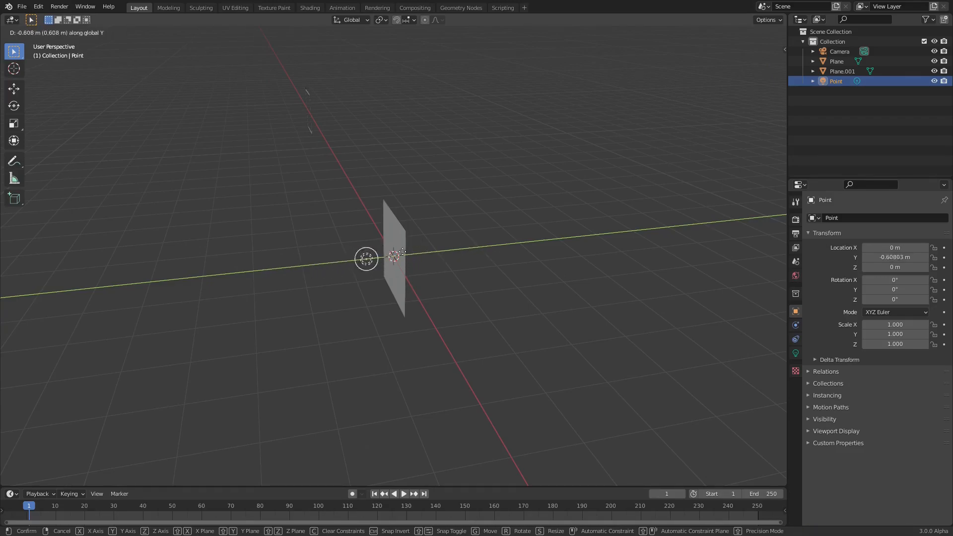
pyautogui.click(443, 253)
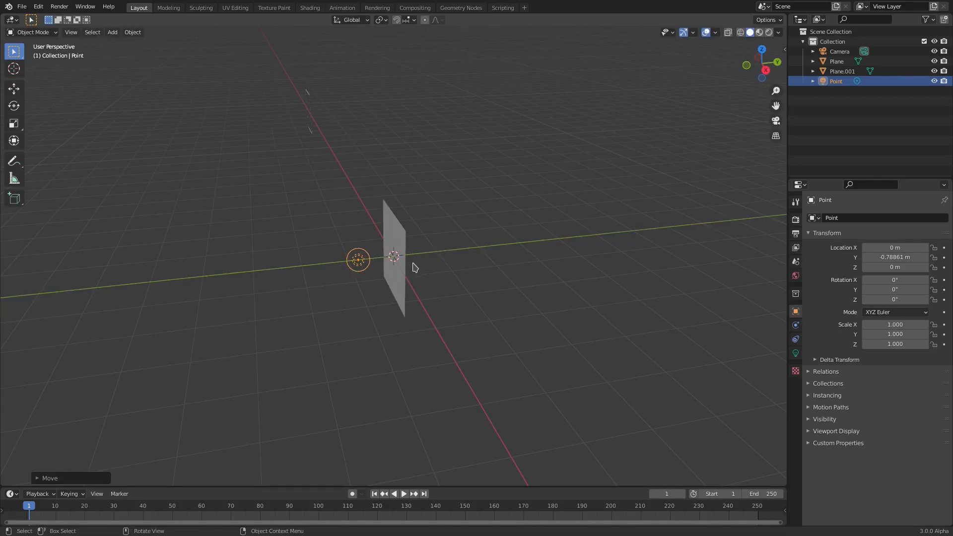
# Look through the camera in rendered shading and set the world background color to pure black
pyautogui.press('KP_0')
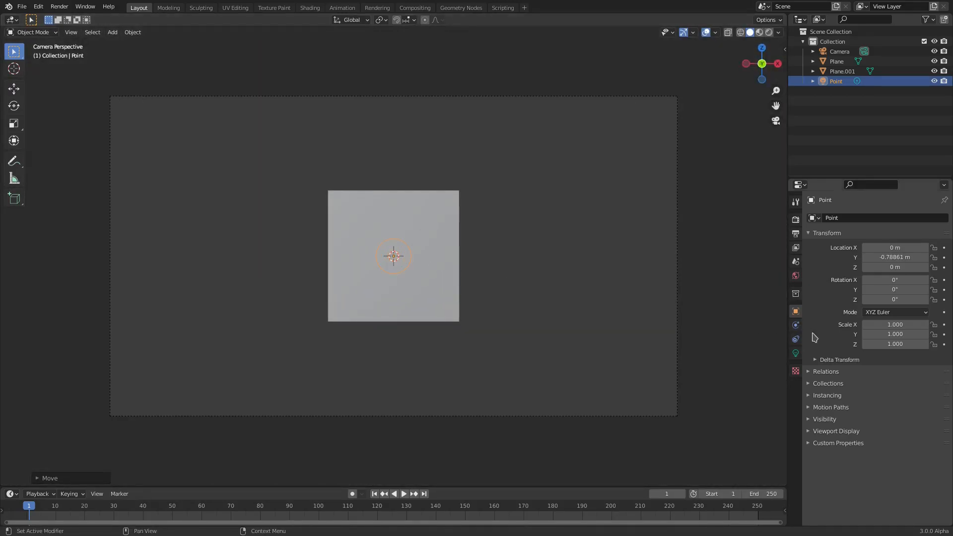
pyautogui.click(769, 33)
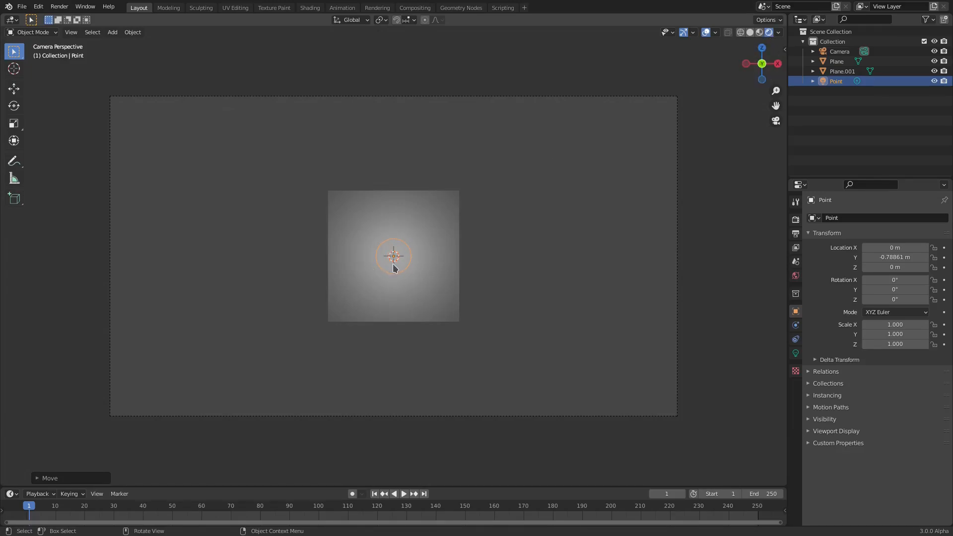
pyautogui.click(796, 276)
pyautogui.click(910, 285)
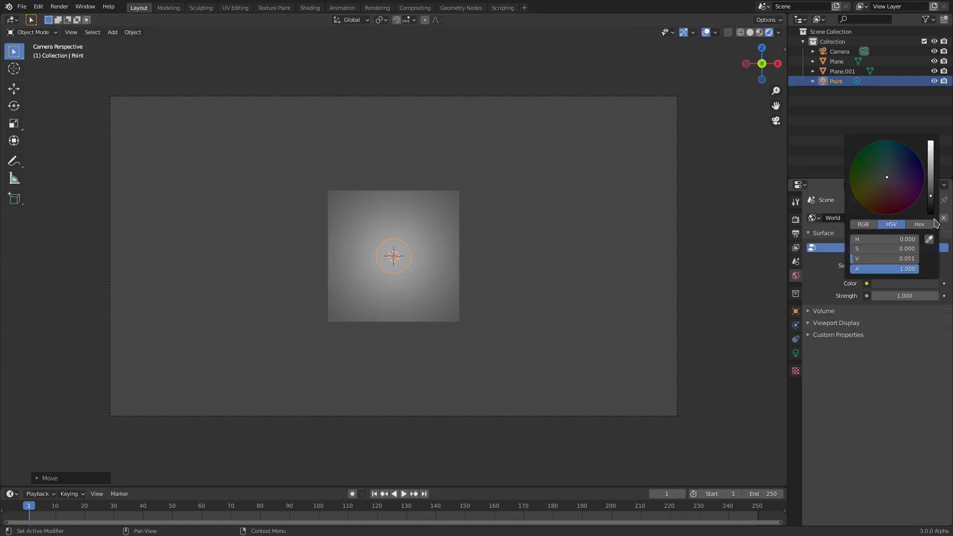
pyautogui.click(931, 213)
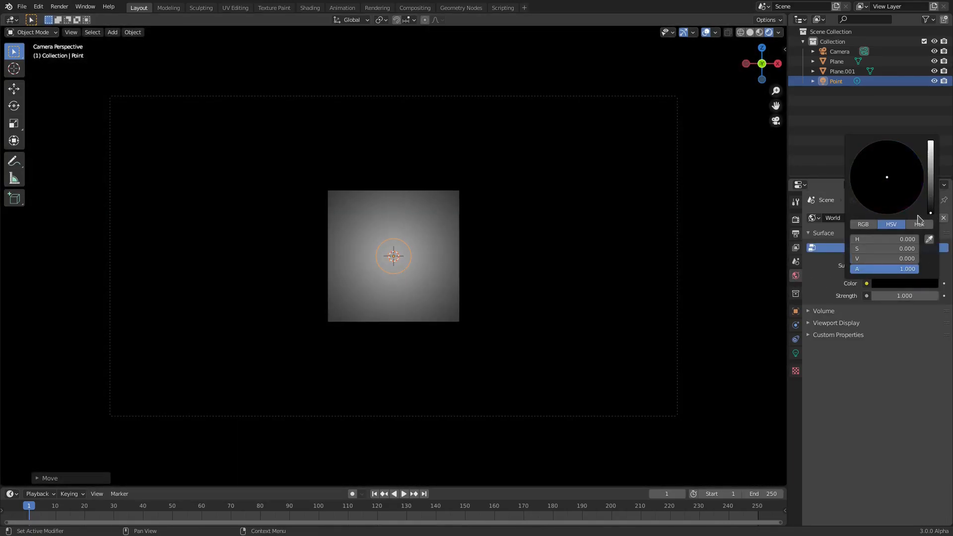
# Enable the transparent film background in the Eevee render settings
pyautogui.click(795, 220)
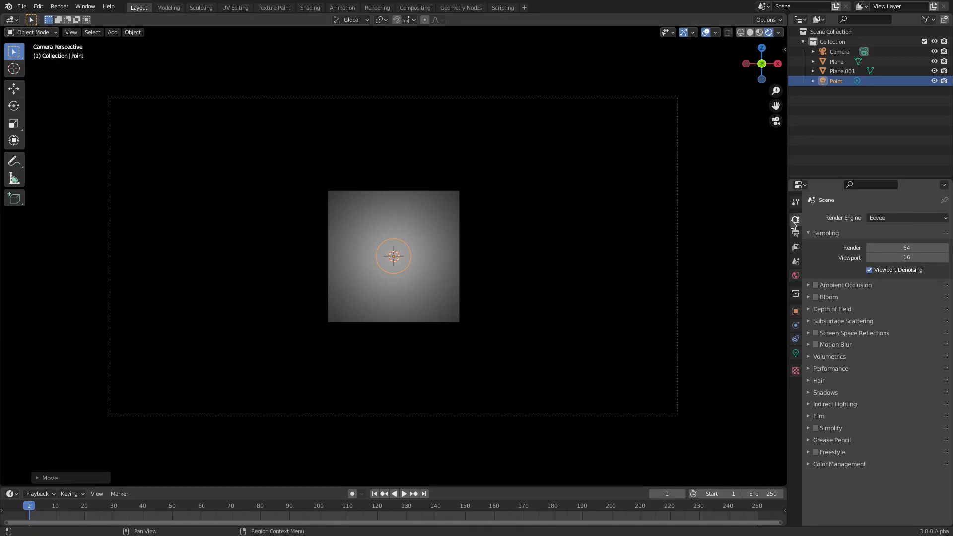
pyautogui.click(837, 417)
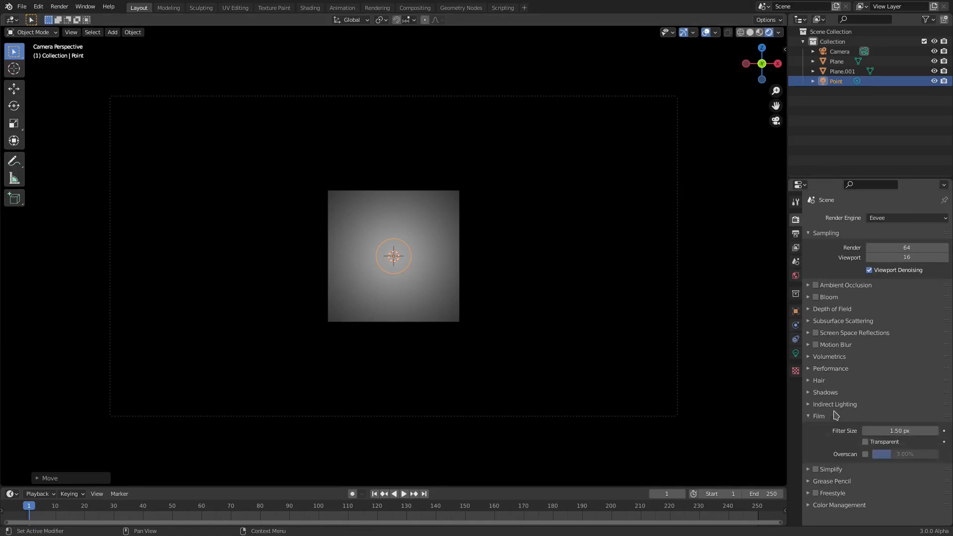
pyautogui.click(865, 442)
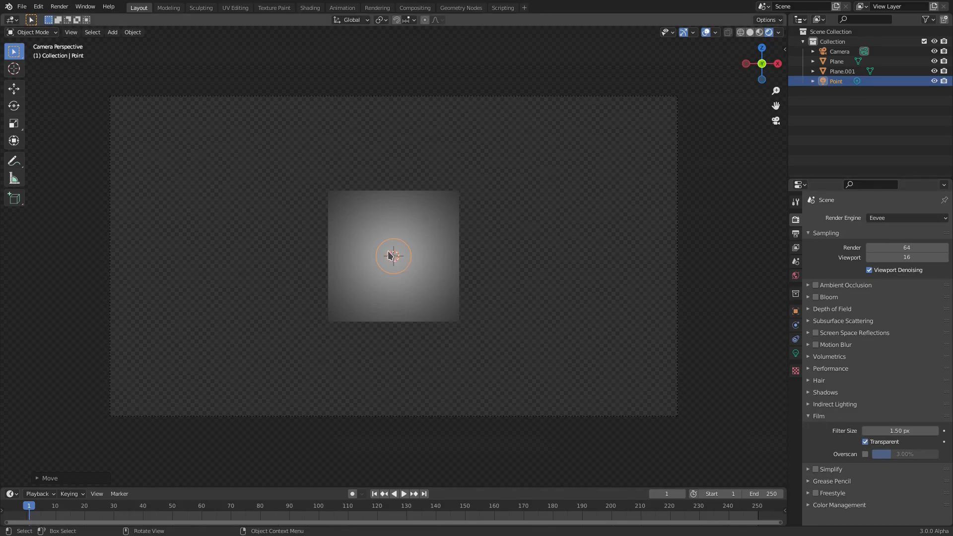
# Change the point light's color to yellow and move the light near the plane's upper-left corner
pyautogui.click(796, 354)
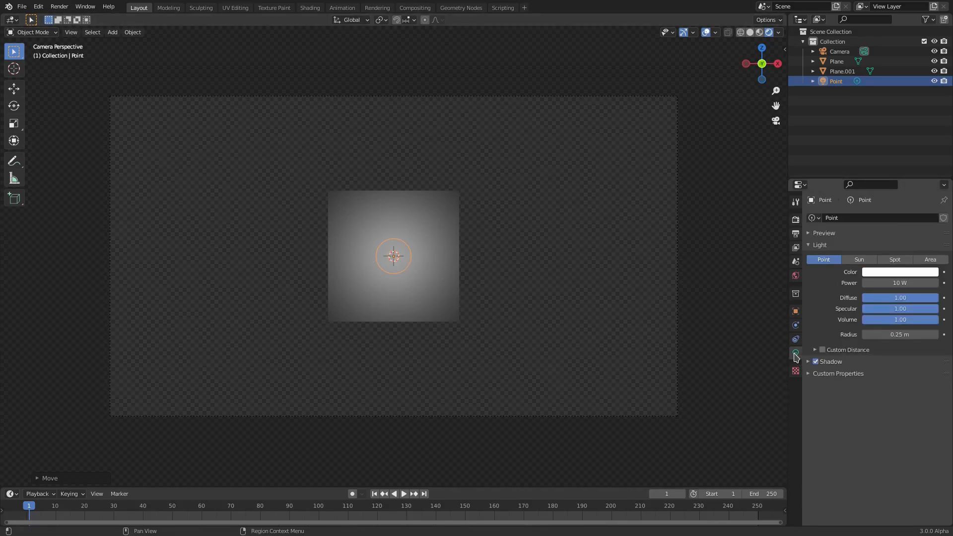
pyautogui.click(901, 273)
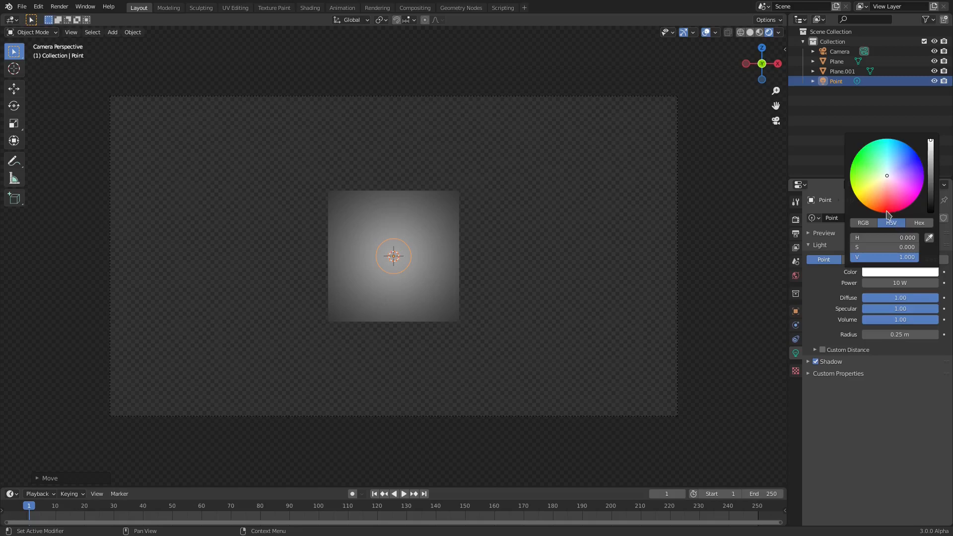
pyautogui.moveTo(881, 197); pyautogui.dragTo(865, 199)
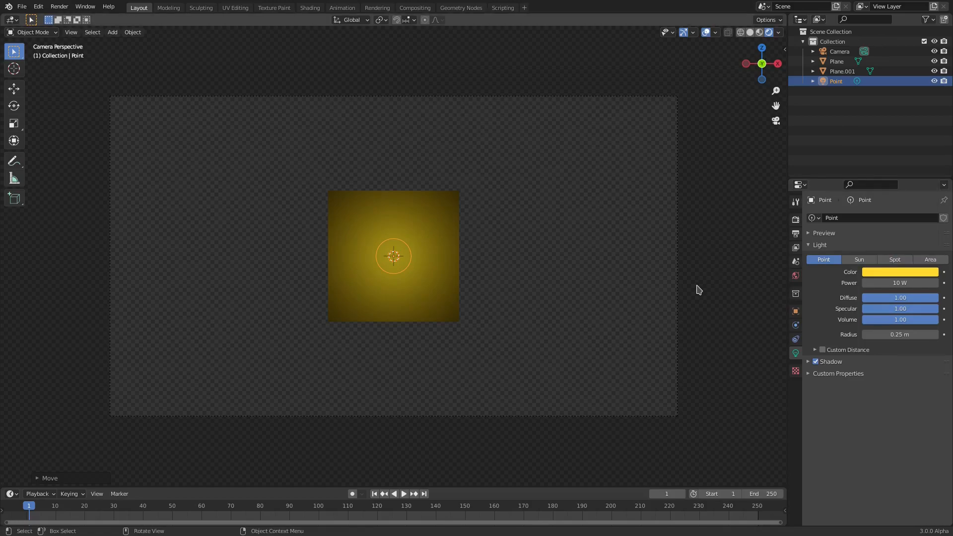
pyautogui.press('g')
pyautogui.click(645, 247)
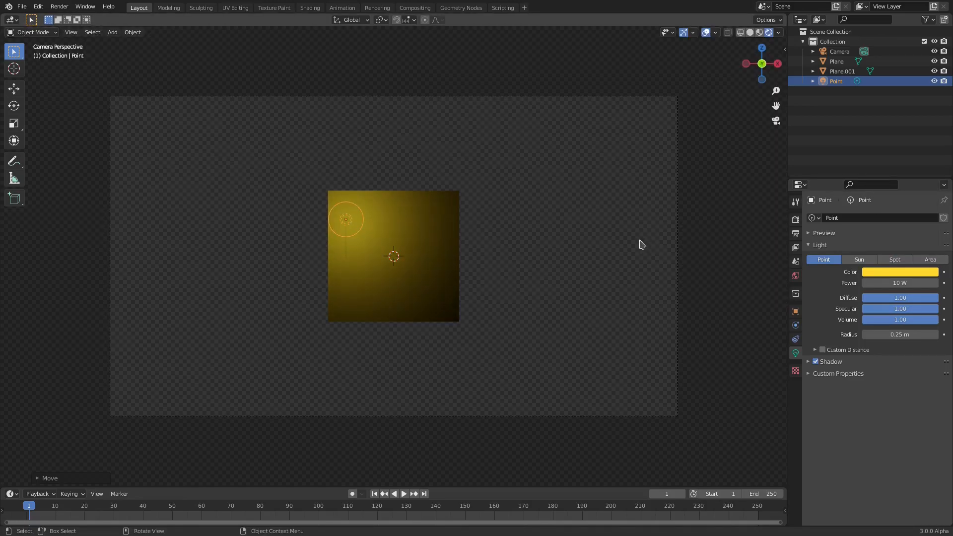
# Duplicate the yellow light to the plane's lower-right corner and color the copy red
pyautogui.hotkey('shift', 'd')
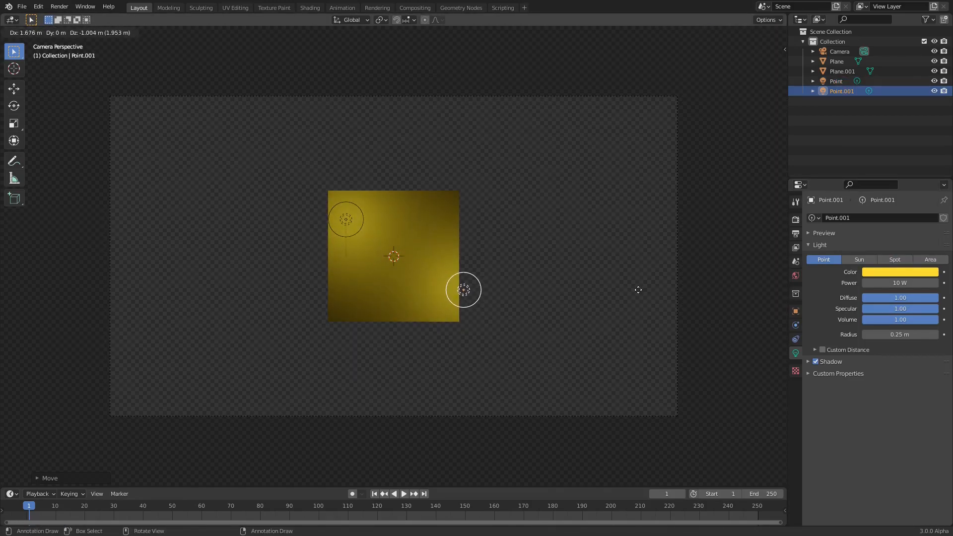
pyautogui.click(638, 295)
pyautogui.click(900, 272)
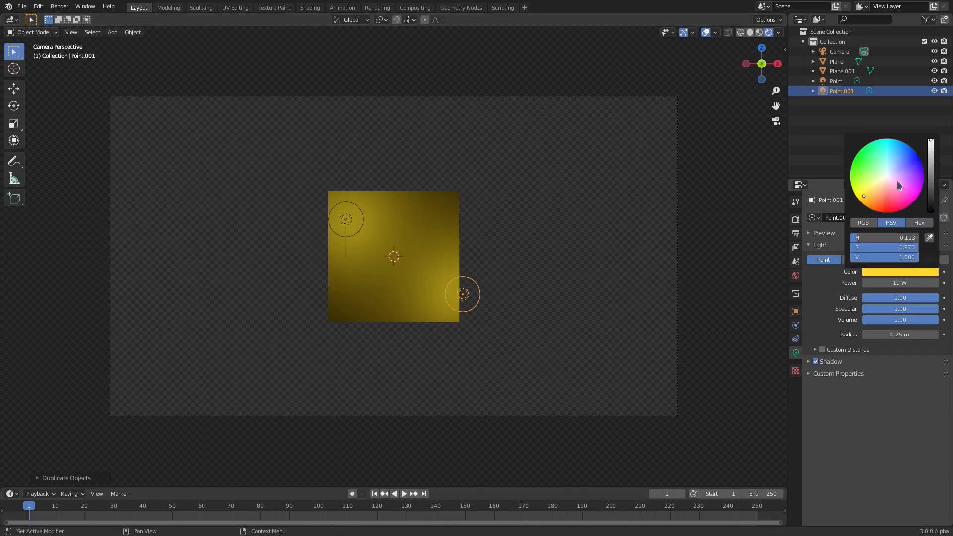
pyautogui.moveTo(884, 198); pyautogui.dragTo(891, 204)
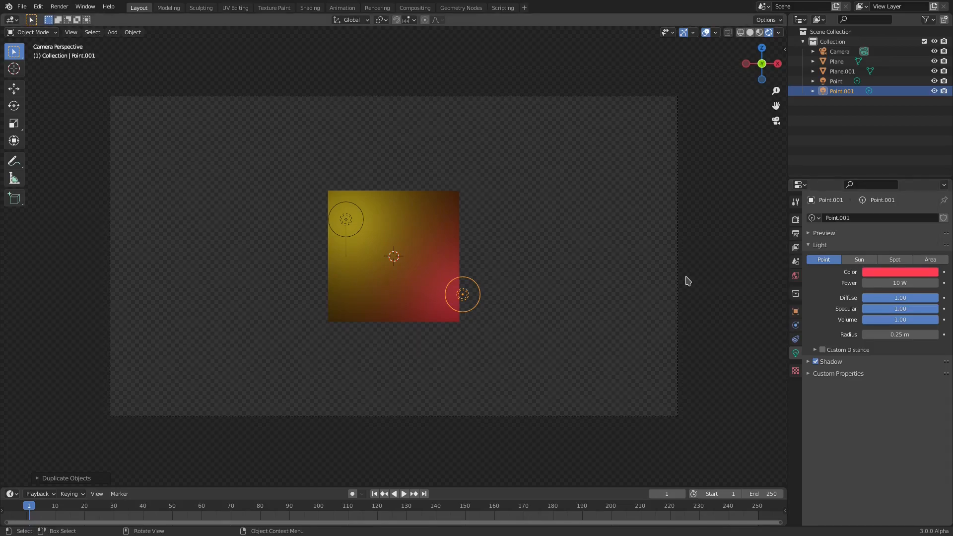
# Duplicate the red light to the plane's lower-left corner and color the copy light blue
pyautogui.click(571, 283)
pyautogui.click(886, 276)
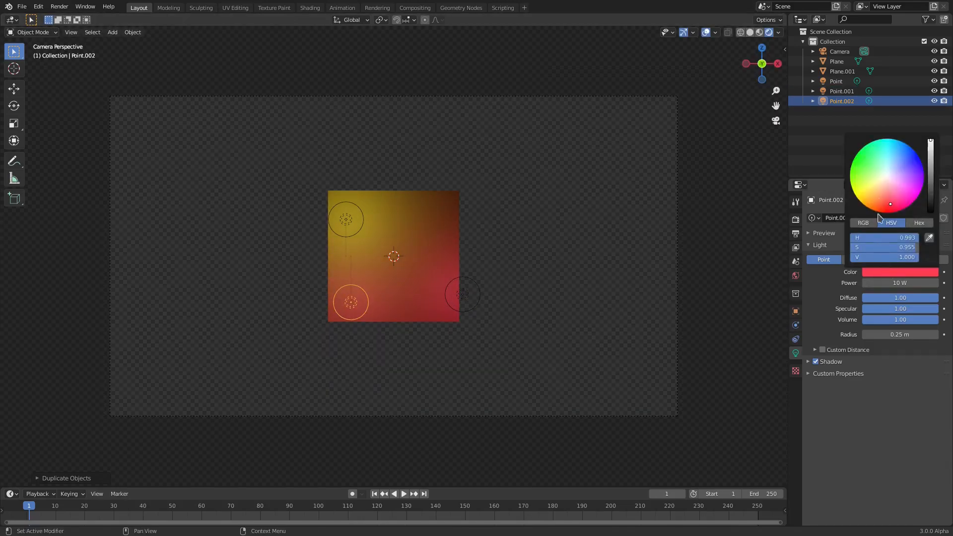
pyautogui.click(898, 149)
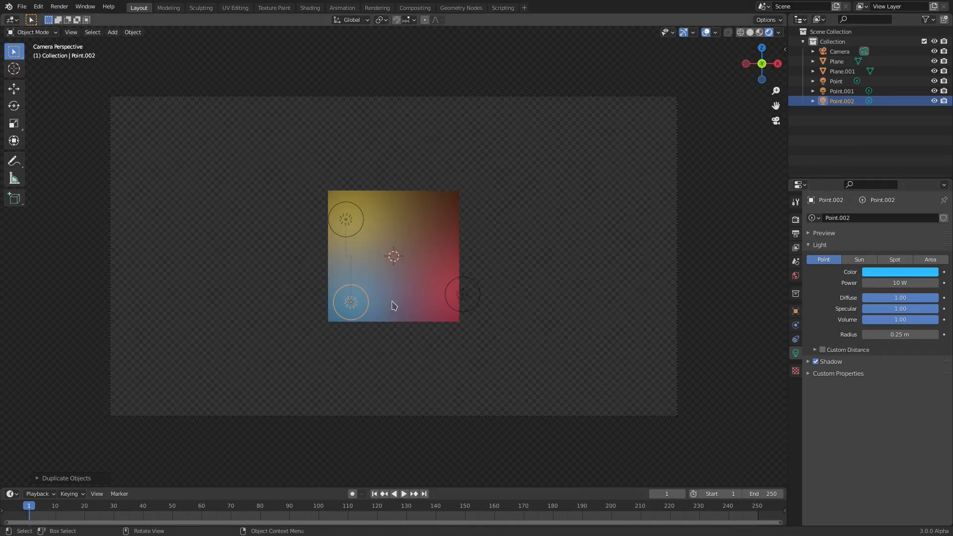
# Duplicate the blue light to the plane's upper-right corner and color the copy green
pyautogui.hotkey('shift', 'd')
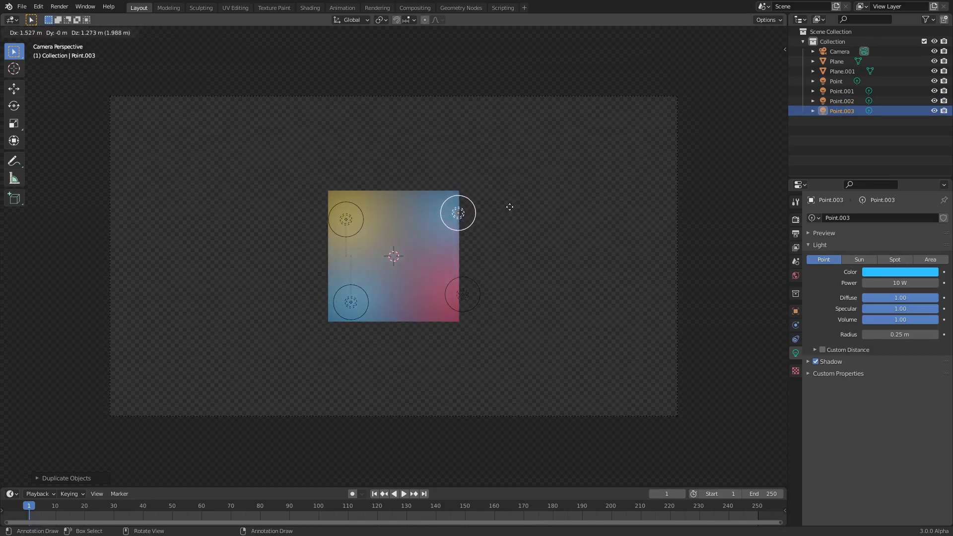
pyautogui.click(509, 202)
pyautogui.click(868, 272)
pyautogui.moveTo(898, 146); pyautogui.dragTo(859, 166)
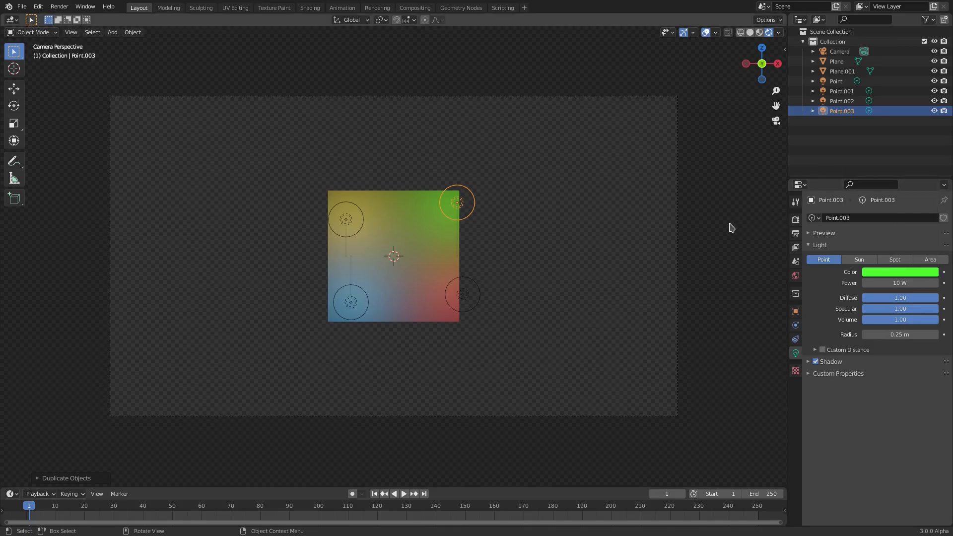
# Duplicate the green light to the center of the plane and color the copy violet
pyautogui.hotkey('shift', 'd')
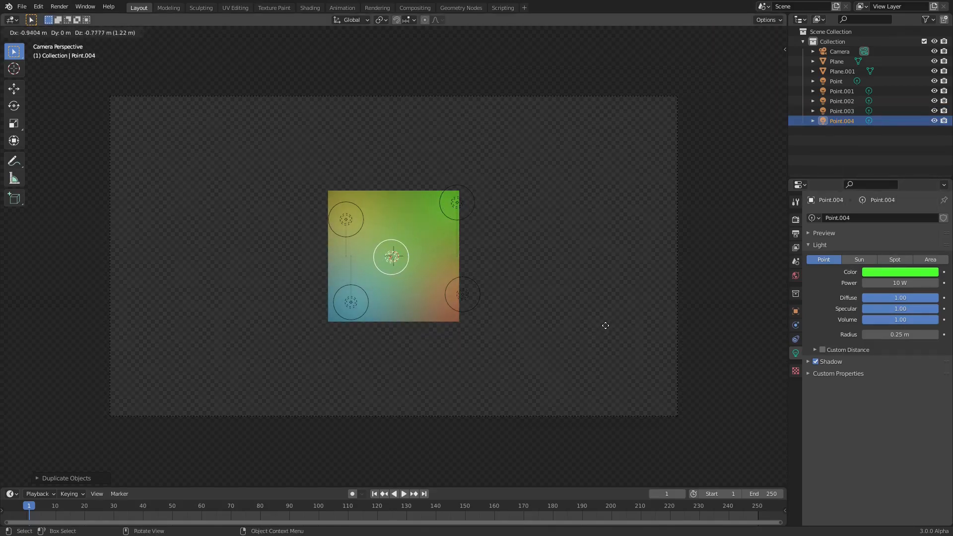
pyautogui.click(606, 326)
pyautogui.click(900, 273)
pyautogui.click(902, 178)
pyautogui.moveTo(902, 178)
pyautogui.mouseDown()
pyautogui.moveTo(856, 184)
pyautogui.moveTo(860, 196)
pyautogui.moveTo(863, 159)
pyautogui.moveTo(924, 172)
pyautogui.mouseUp()
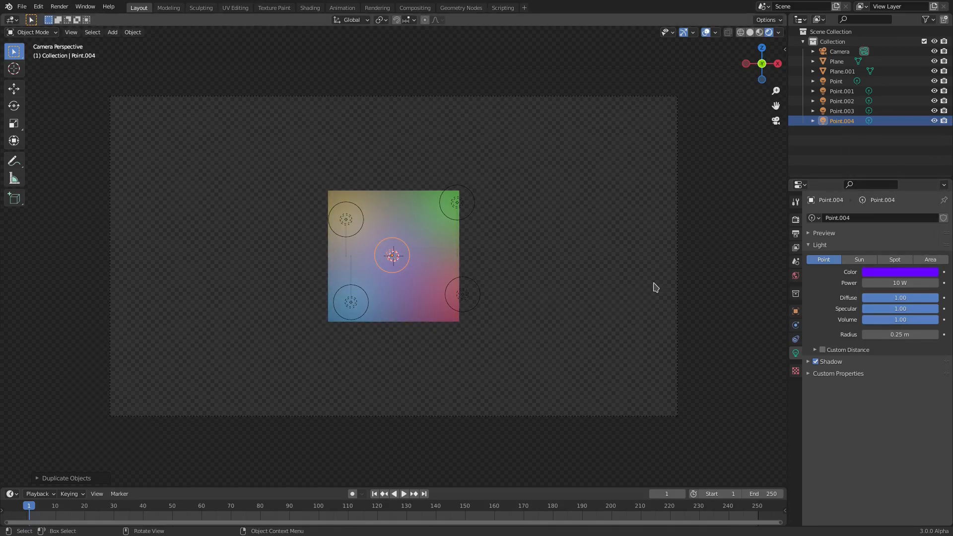
pyautogui.click(911, 273)
pyautogui.moveTo(917, 172); pyautogui.dragTo(920, 173)
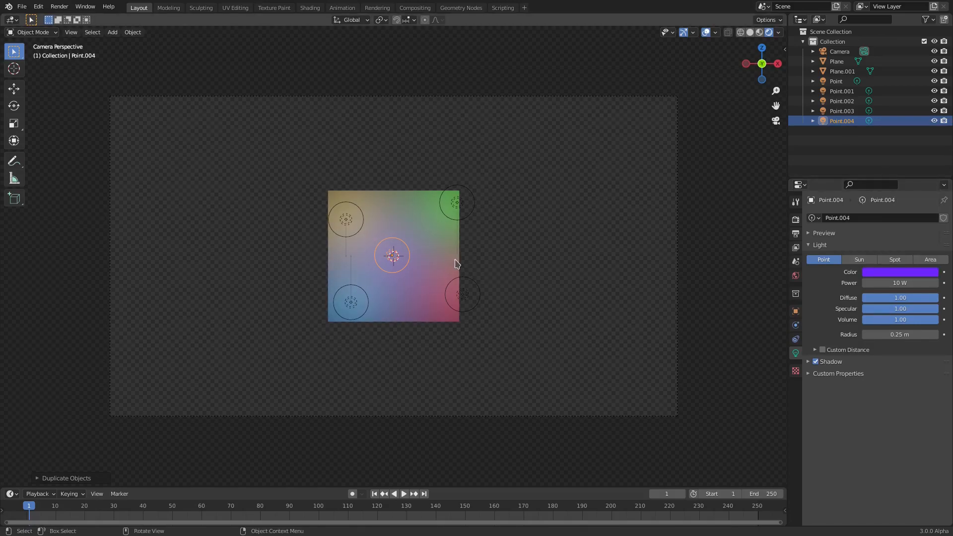
# Turn off shadows for all five colored point lights
pyautogui.scroll(3, 488, 275)
pyautogui.scroll(-2, 585, 279)
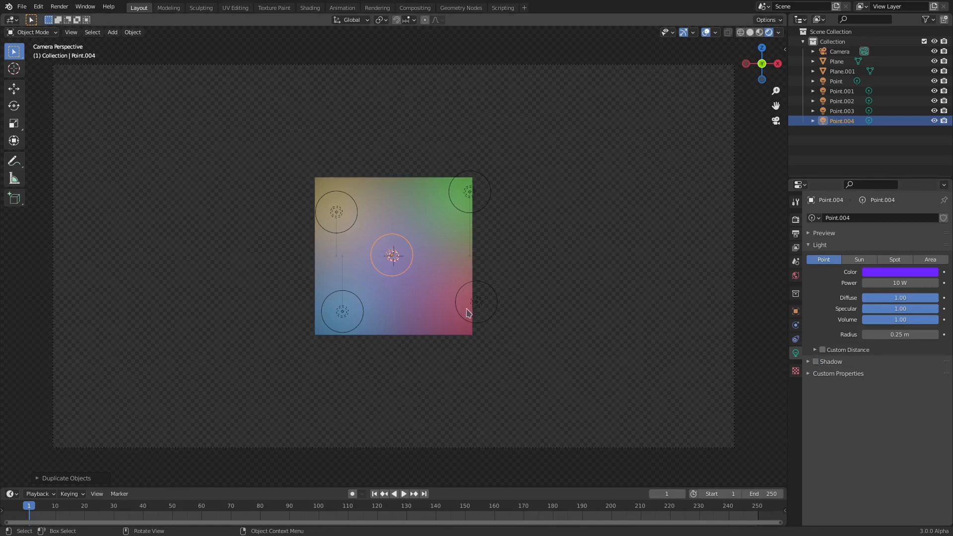
pyautogui.click(477, 302)
pyautogui.click(817, 362)
pyautogui.click(466, 197)
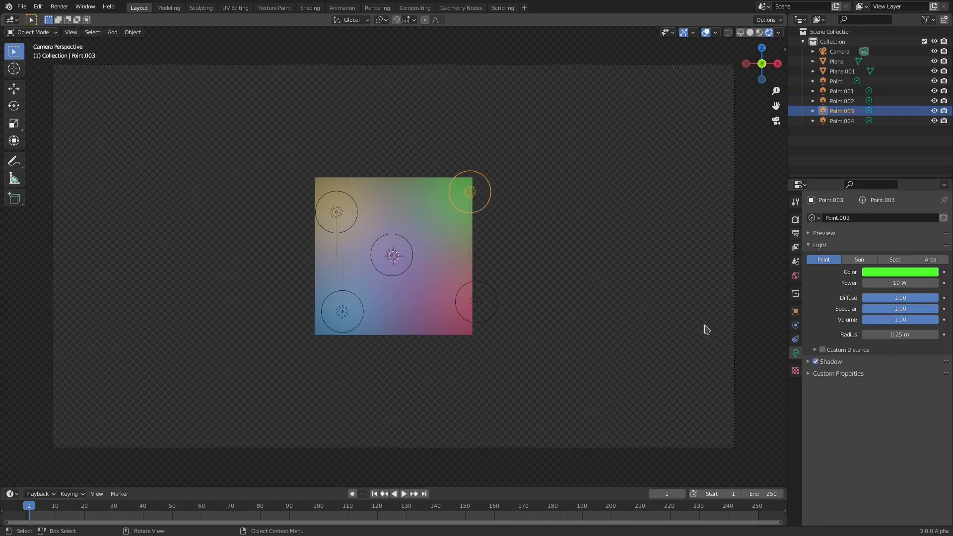
pyautogui.click(808, 362)
pyautogui.click(816, 362)
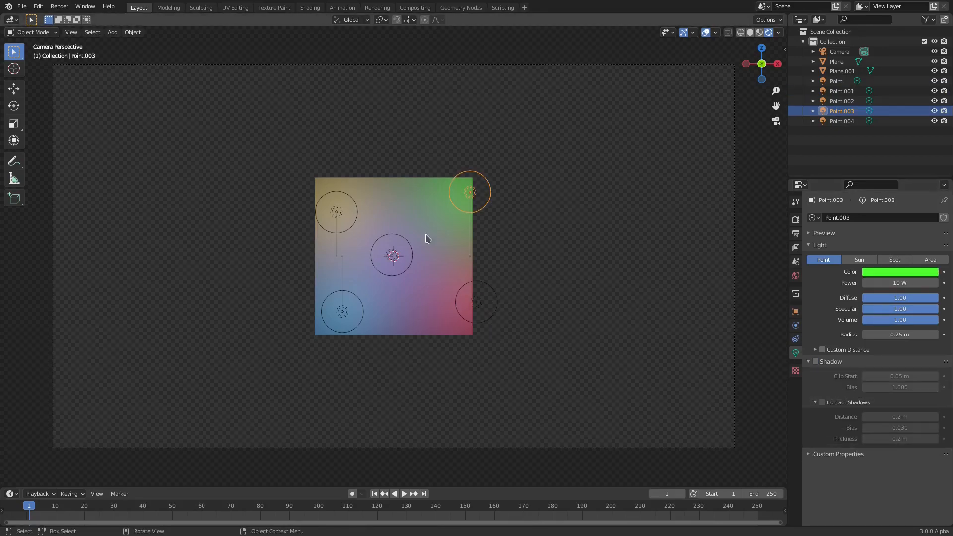
pyautogui.click(337, 218)
pyautogui.click(816, 362)
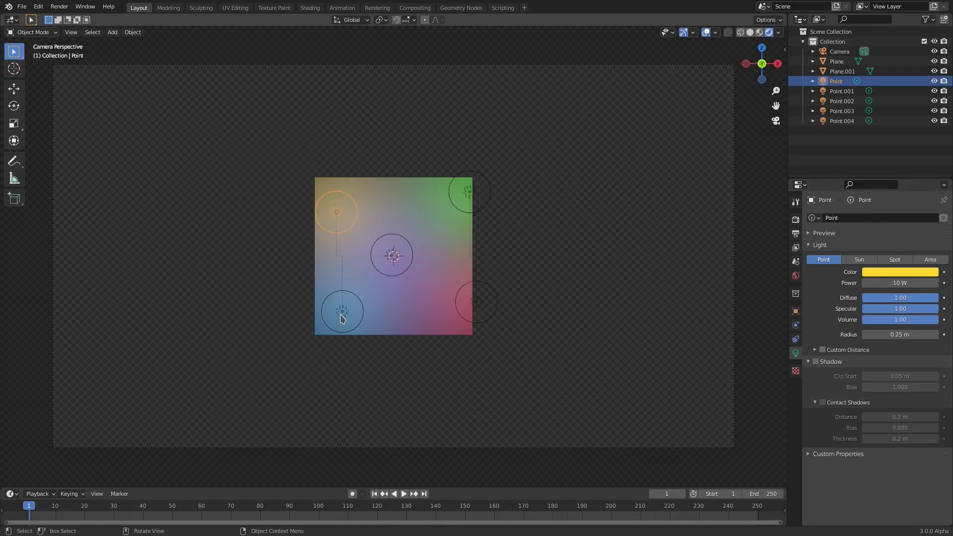
pyautogui.click(341, 316)
pyautogui.click(816, 362)
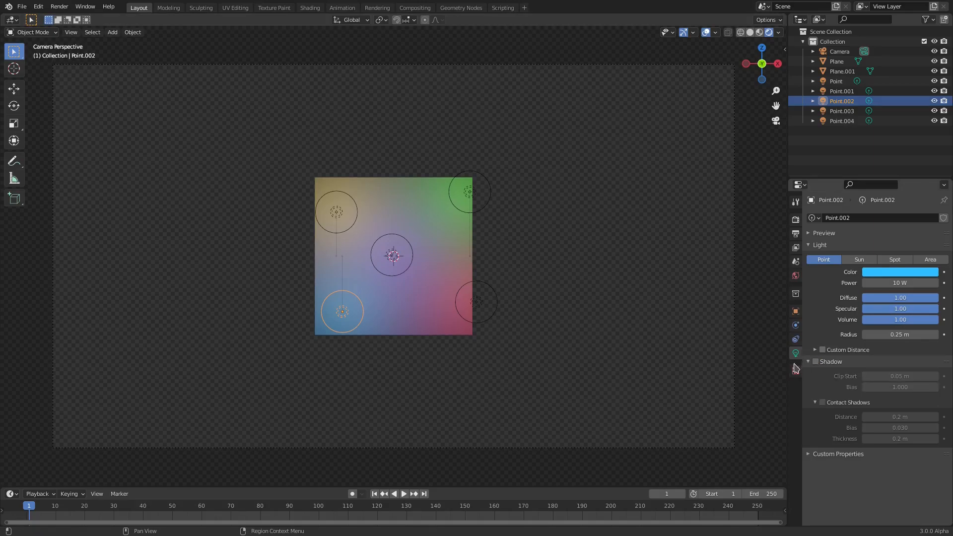
# Assign the existing material named Material to the solid plane and set its base color to white
pyautogui.click(397, 322)
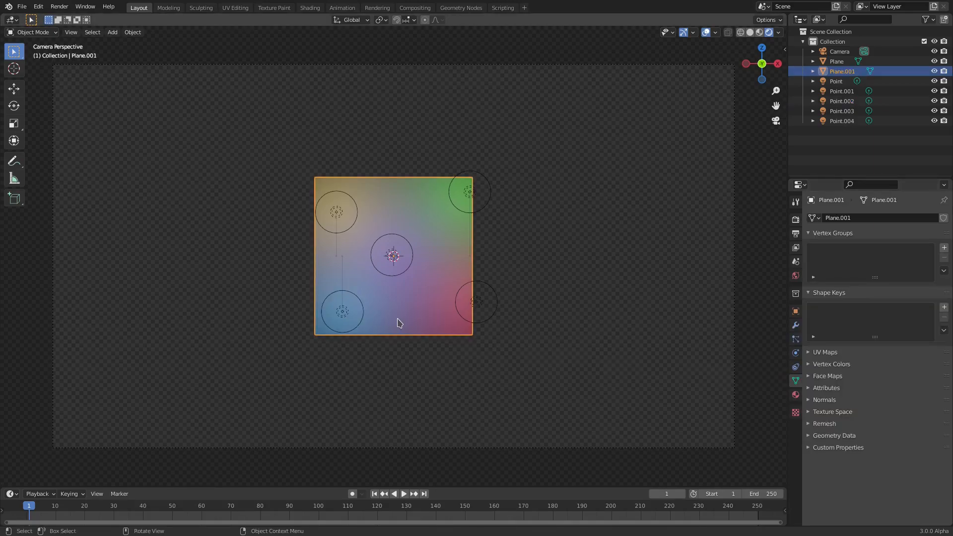
pyautogui.click(796, 394)
pyautogui.click(815, 261)
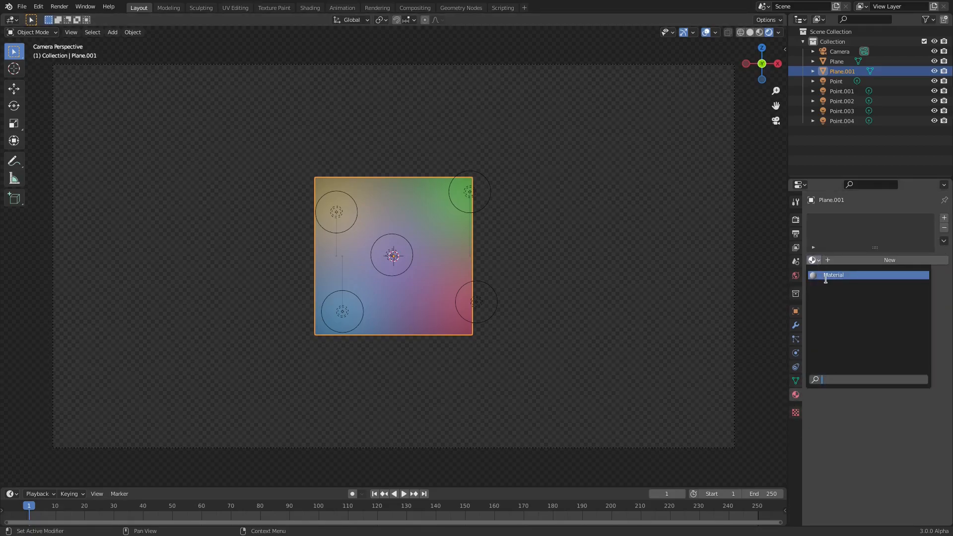
pyautogui.click(827, 276)
pyautogui.click(899, 367)
pyautogui.moveTo(931, 252); pyautogui.dragTo(931, 222)
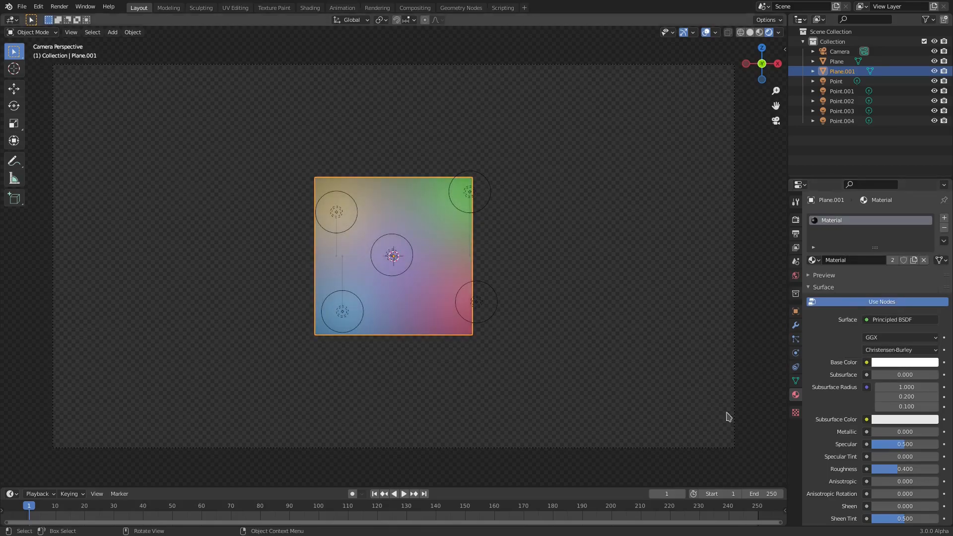
# Set the plane material's Specular and Roughness to 0, with the base color at full brightness (V 1.000)
pyautogui.moveTo(906, 445); pyautogui.dragTo(871, 469)
pyautogui.moveTo(560, 341); pyautogui.dragTo(509, 329, button='middle')
pyautogui.press('KP_0')
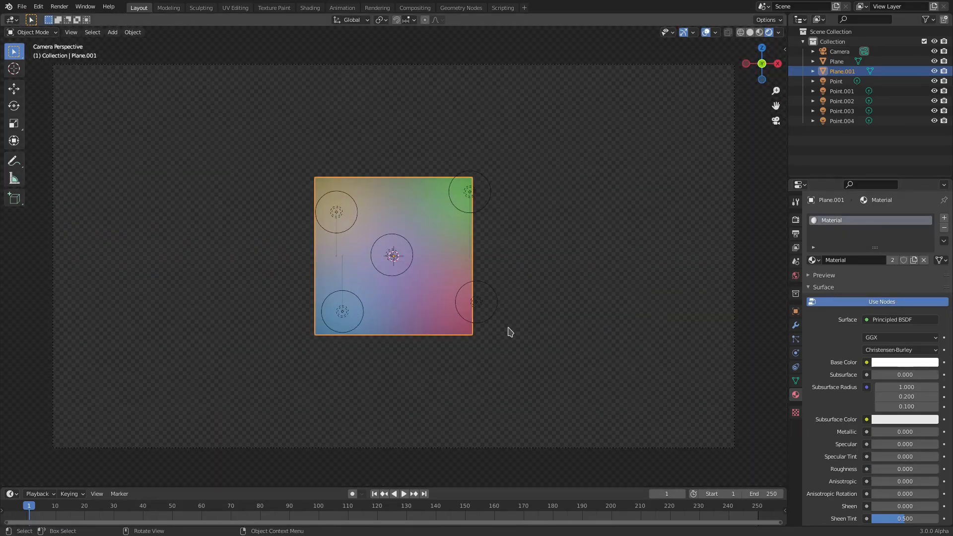
pyautogui.scroll(-4, 834, 428)
pyautogui.click(897, 283)
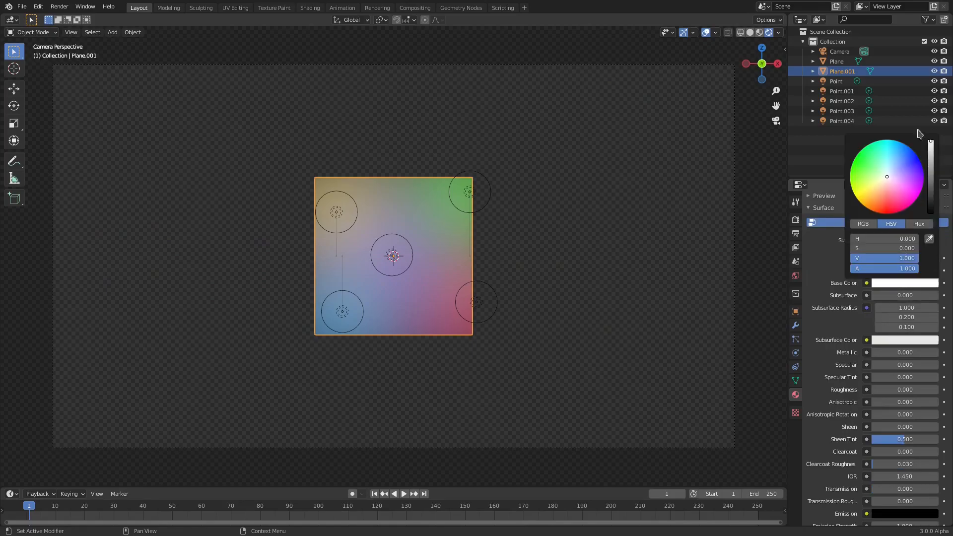
pyautogui.moveTo(932, 161); pyautogui.dragTo(931, 141)
pyautogui.scroll(-4, 883, 425)
pyautogui.scroll(-4, 883, 426)
pyautogui.scroll(10, 879, 419)
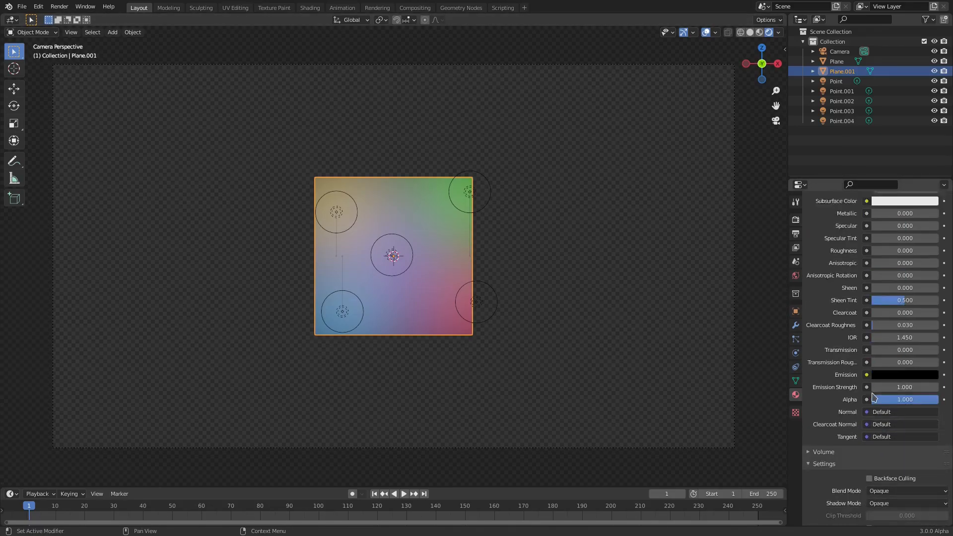
# Select the red point light at the plane's lower-right corner and make the timeline area taller
pyautogui.click(622, 244)
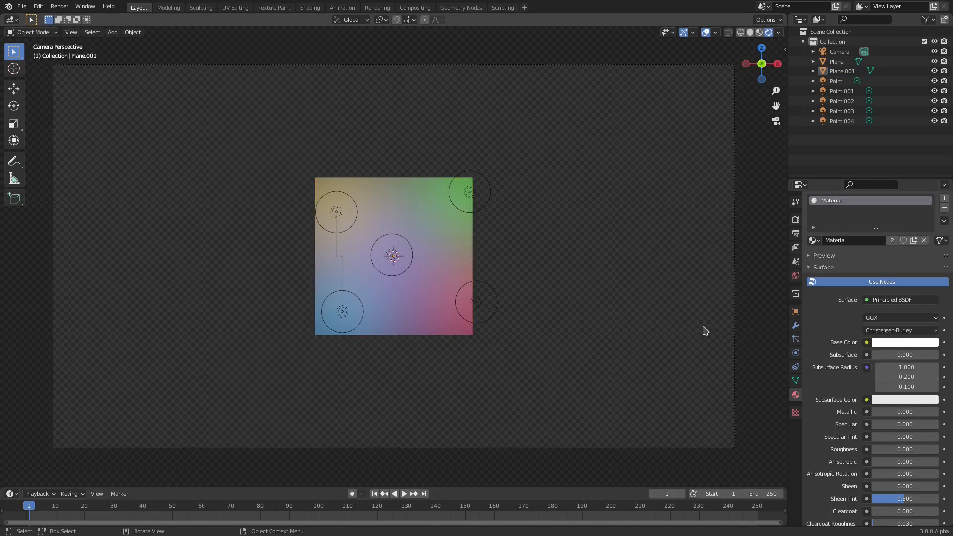
pyautogui.click(478, 303)
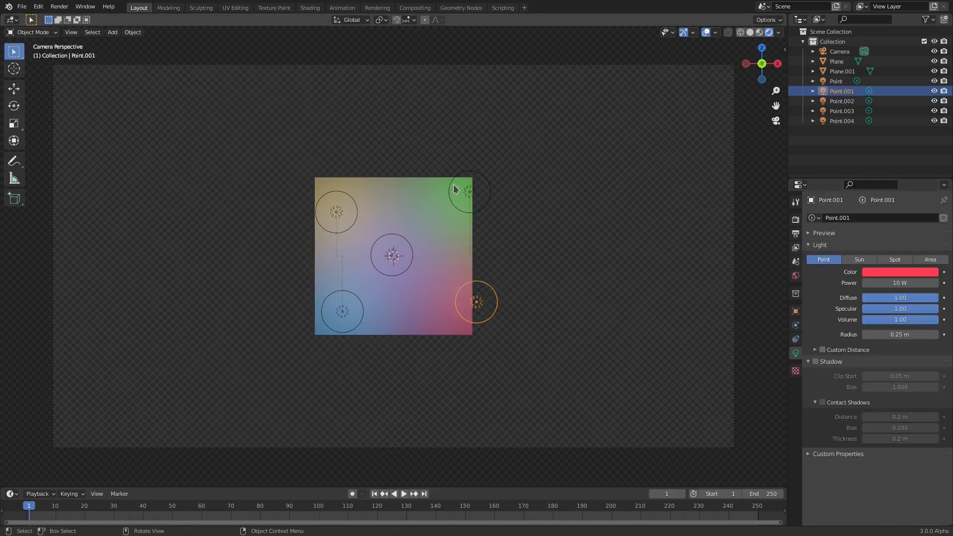
pyautogui.moveTo(309, 486); pyautogui.dragTo(310, 456)
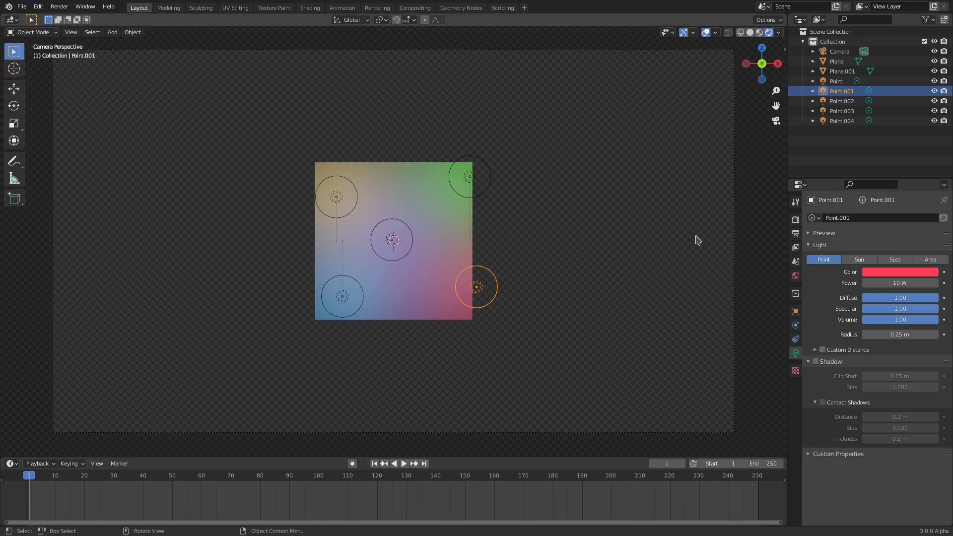
# Set the scene's color management View Transform to Standard and check the plane's gradient colors up close
pyautogui.click(797, 221)
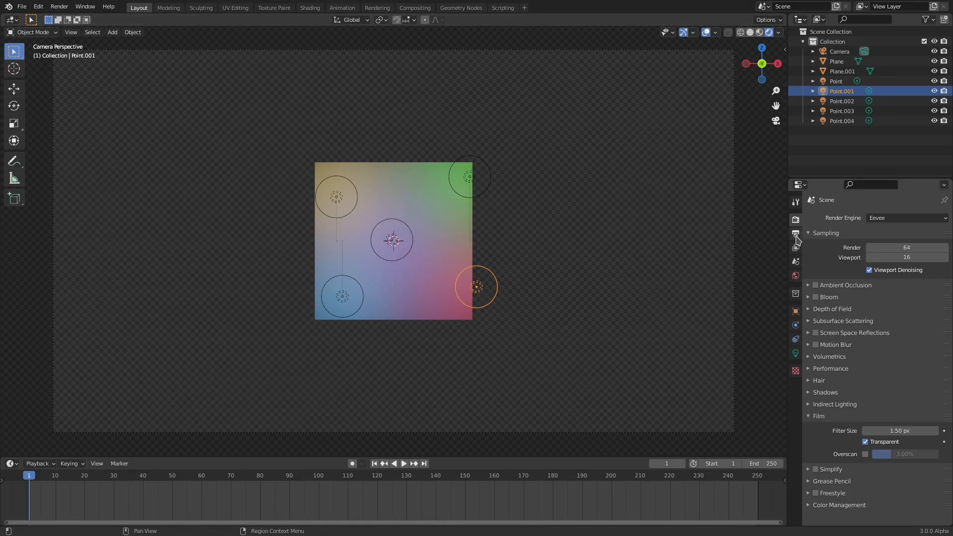
pyautogui.click(854, 507)
pyautogui.scroll(-3, 854, 496)
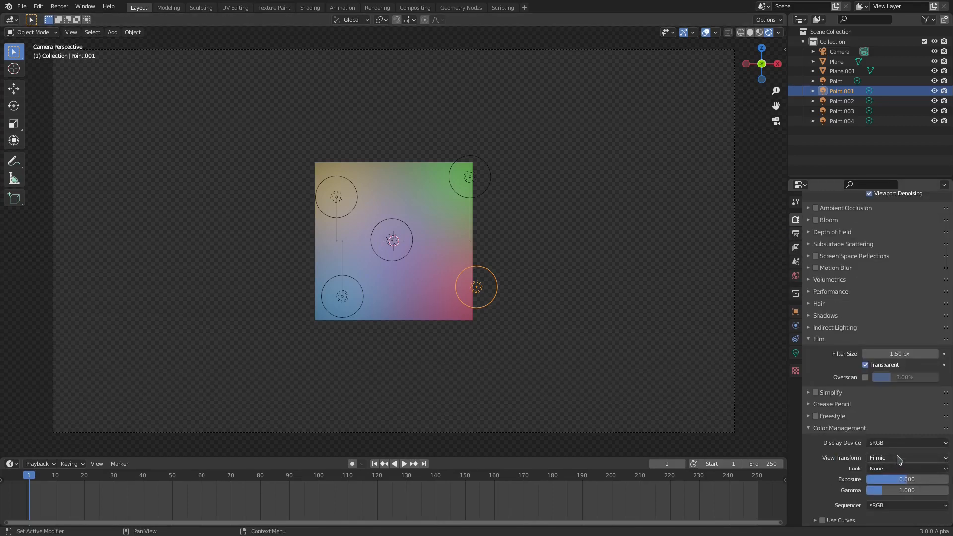
pyautogui.click(896, 457)
pyautogui.click(880, 469)
pyautogui.scroll(4, 525, 270)
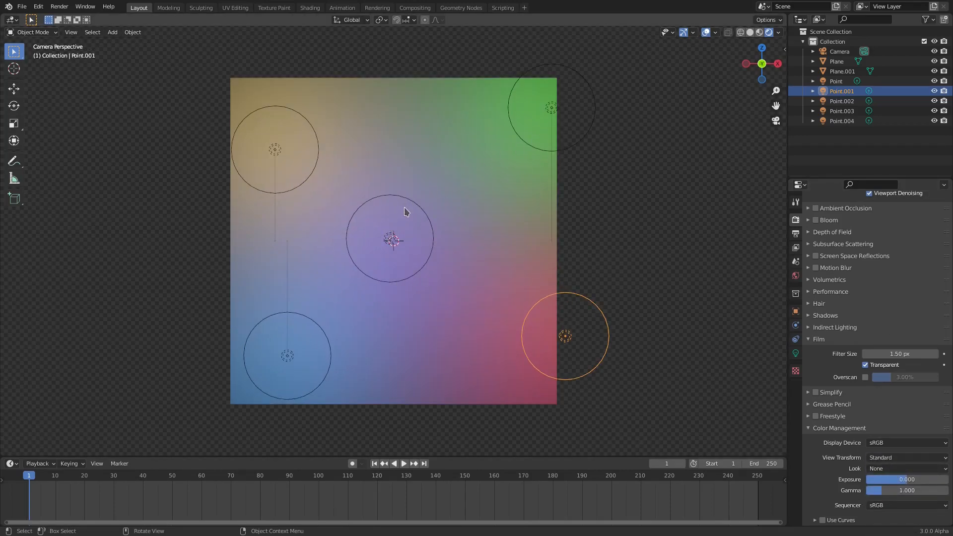
pyautogui.scroll(-5, 481, 377)
pyautogui.scroll(1, 481, 373)
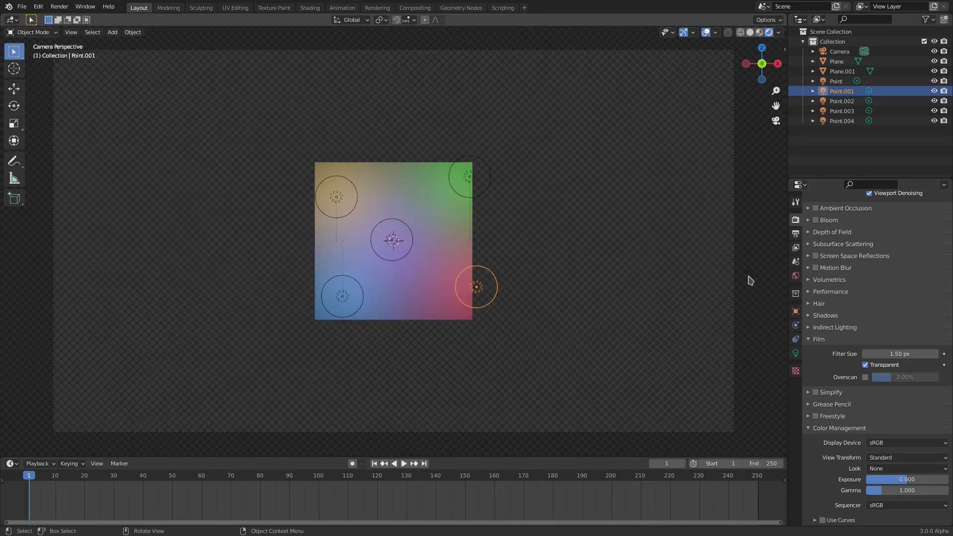
# Set the frame rate to 60 fps, the start frame to 0, and the current frame to 0
pyautogui.click(796, 235)
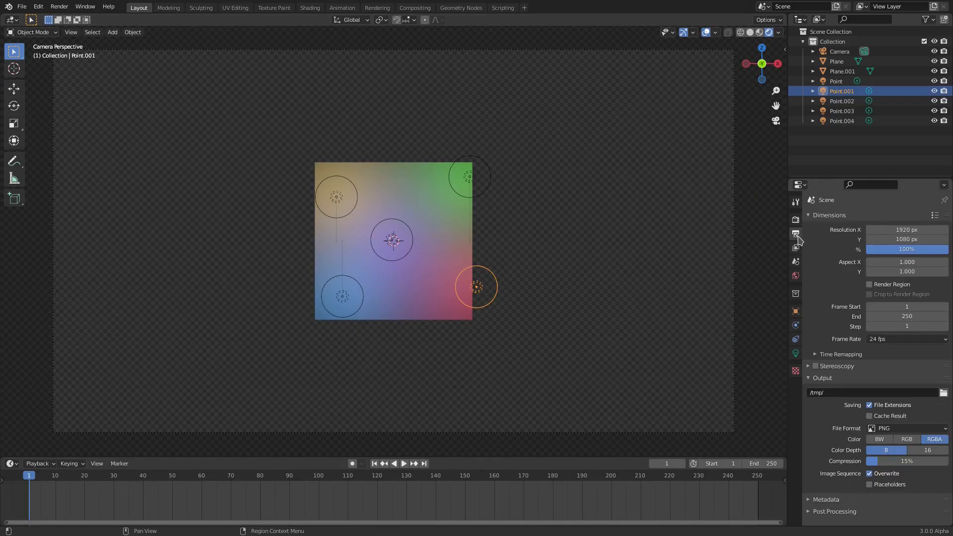
pyautogui.click(889, 340)
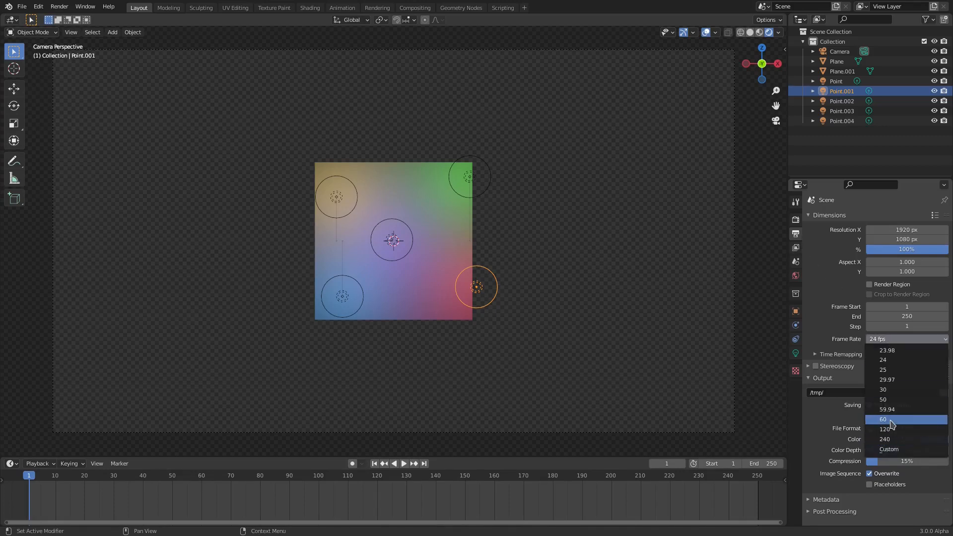
pyautogui.click(878, 420)
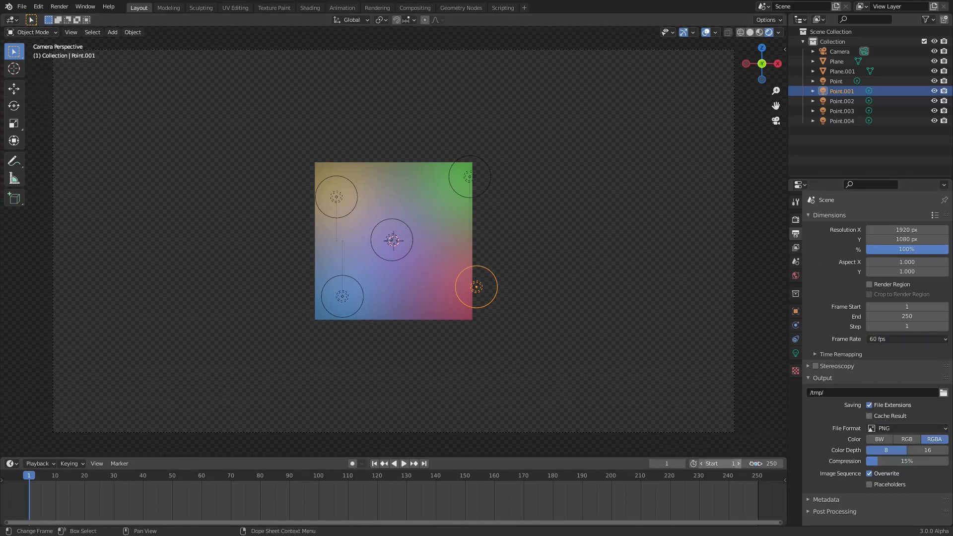
pyautogui.moveTo(721, 465); pyautogui.dragTo(717, 465)
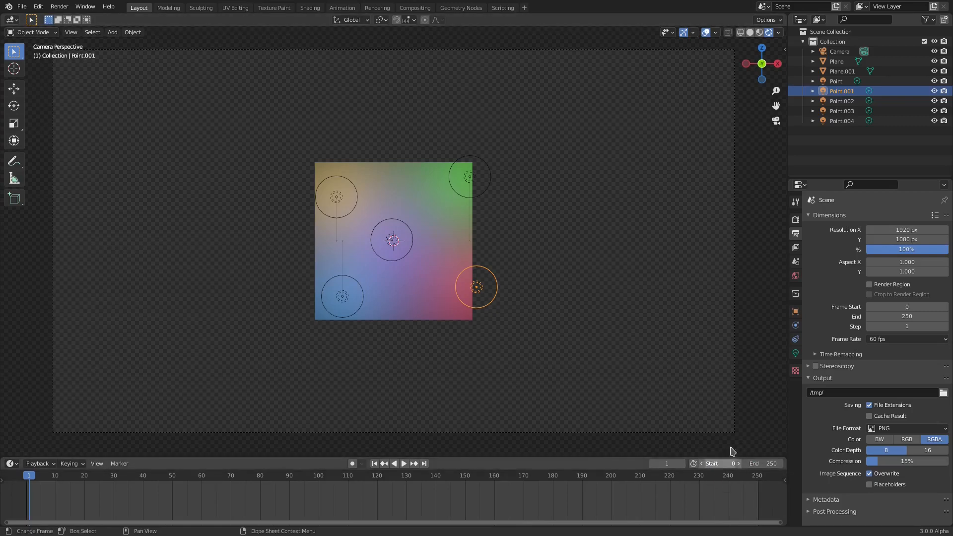
pyautogui.click(653, 463)
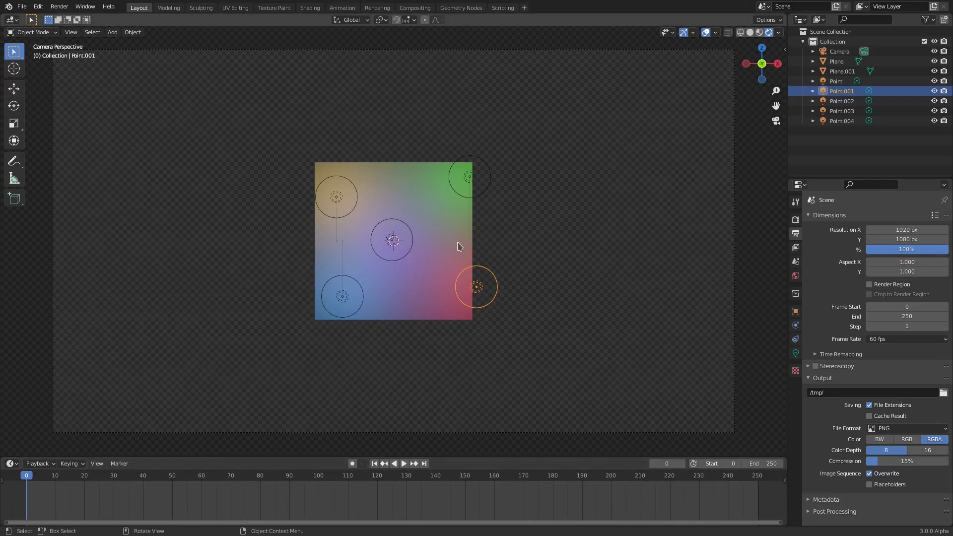
# Select the red point light at the plane's lower-right corner and insert a Location keyframe at frame 0
pyautogui.click(394, 242)
pyautogui.click(343, 299)
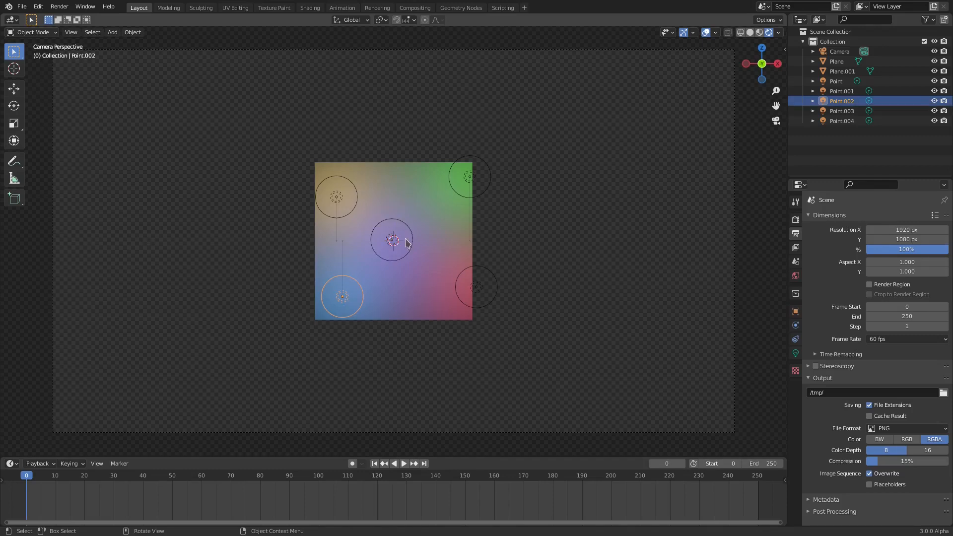
pyautogui.click(475, 292)
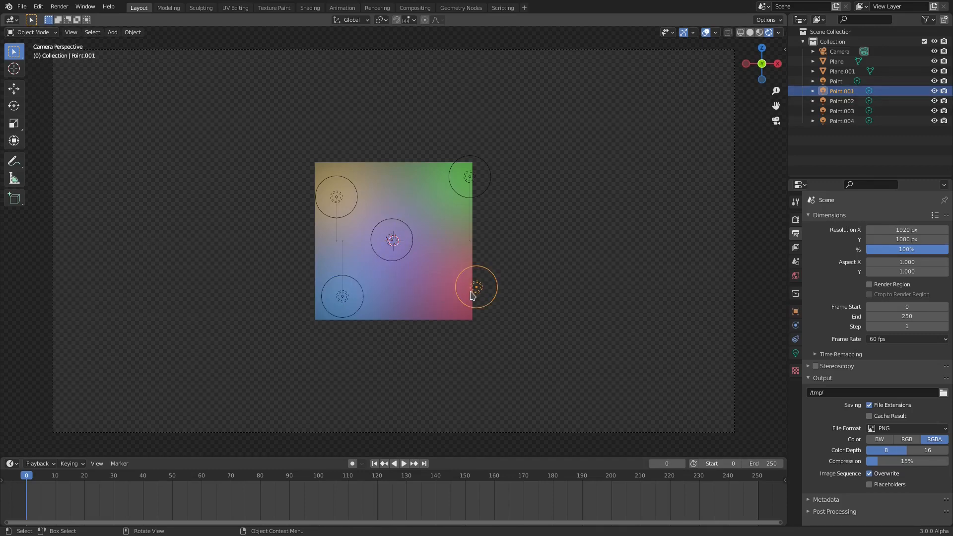
pyautogui.press('i')
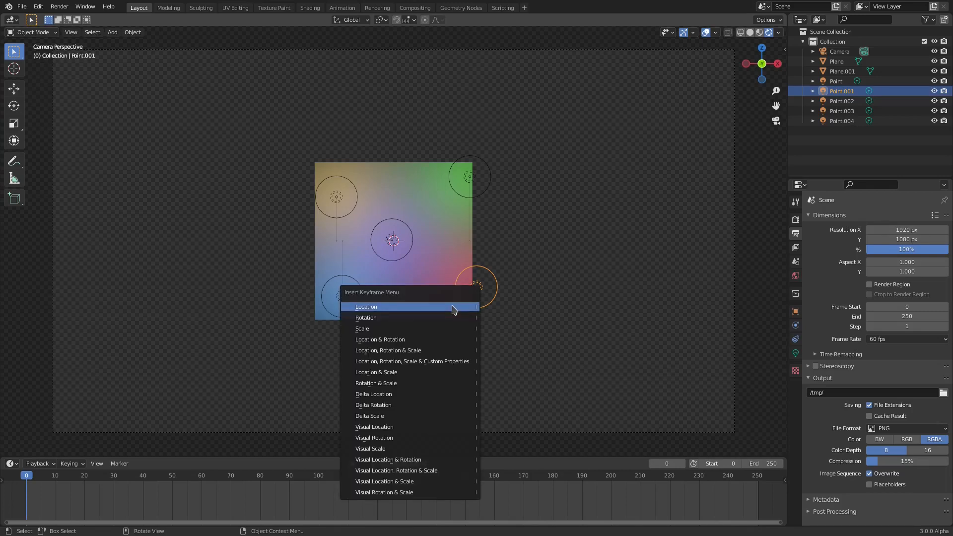
pyautogui.click(452, 308)
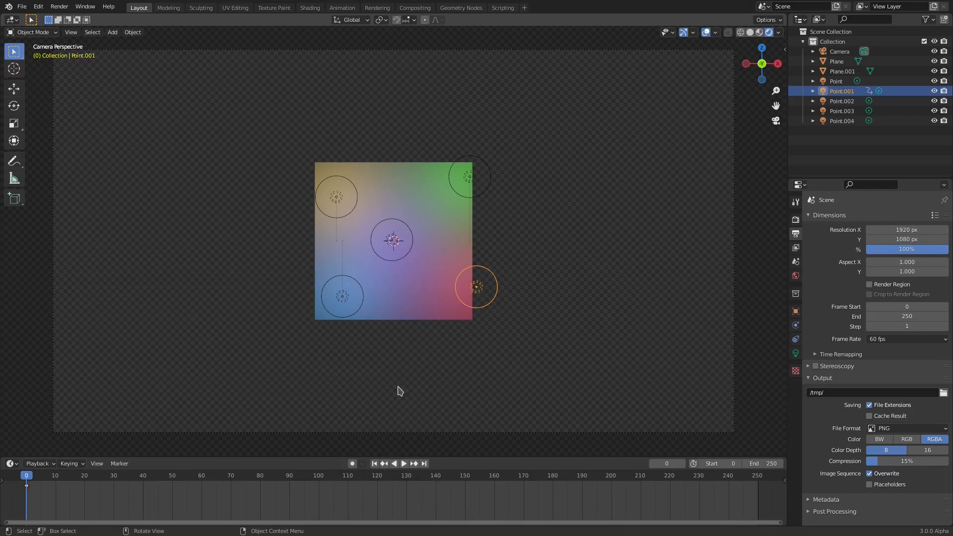
# Set the animation's end frame to 400 and move the playhead to frame 100
pyautogui.click(404, 463)
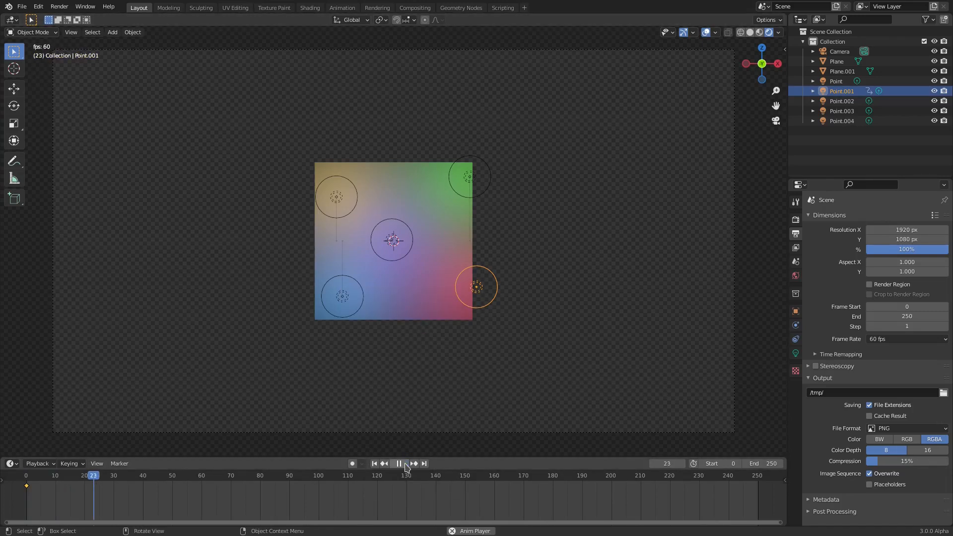
pyautogui.click(319, 481)
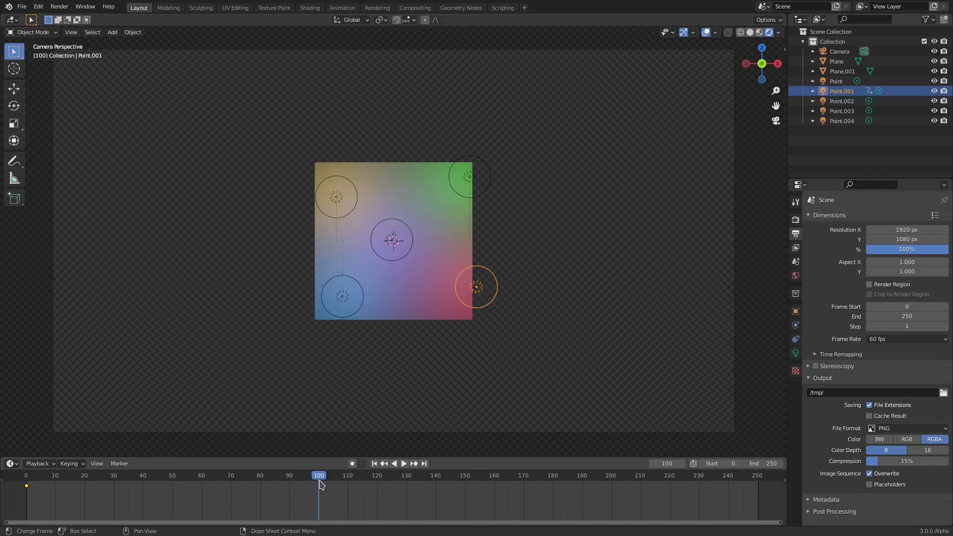
pyautogui.scroll(-3, 588, 504)
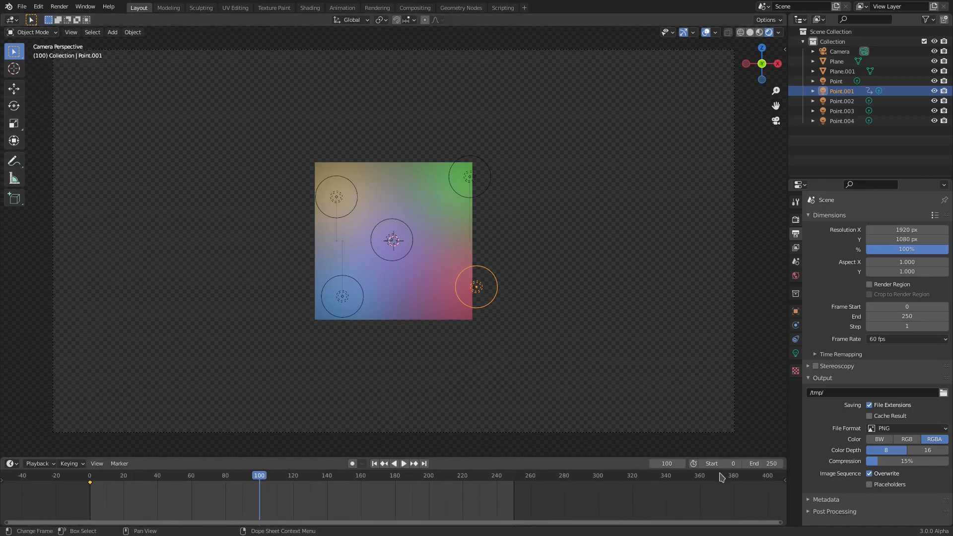
pyautogui.click(756, 463)
pyautogui.press('Return')
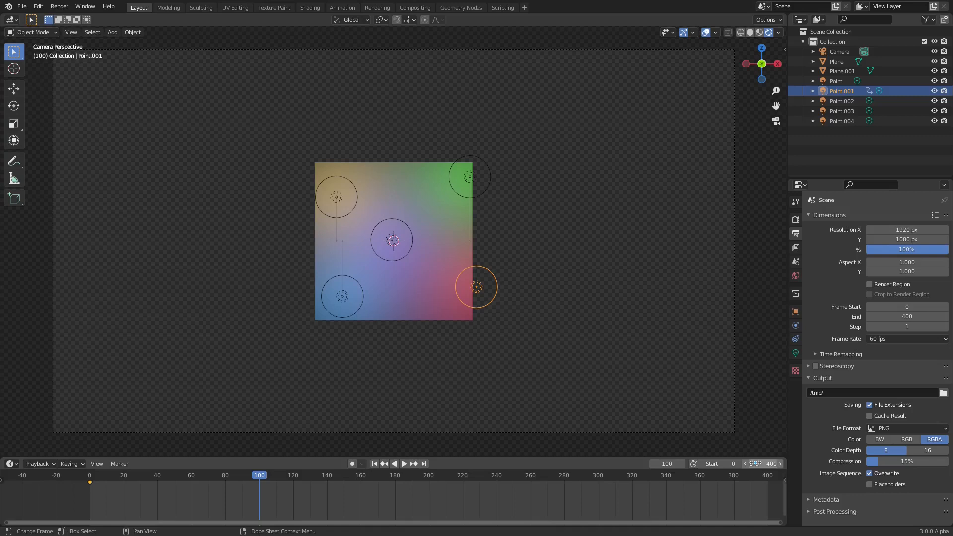
pyautogui.keyDown('ctrl'); pyautogui.scroll(-2, 101, 501); pyautogui.keyUp('ctrl')
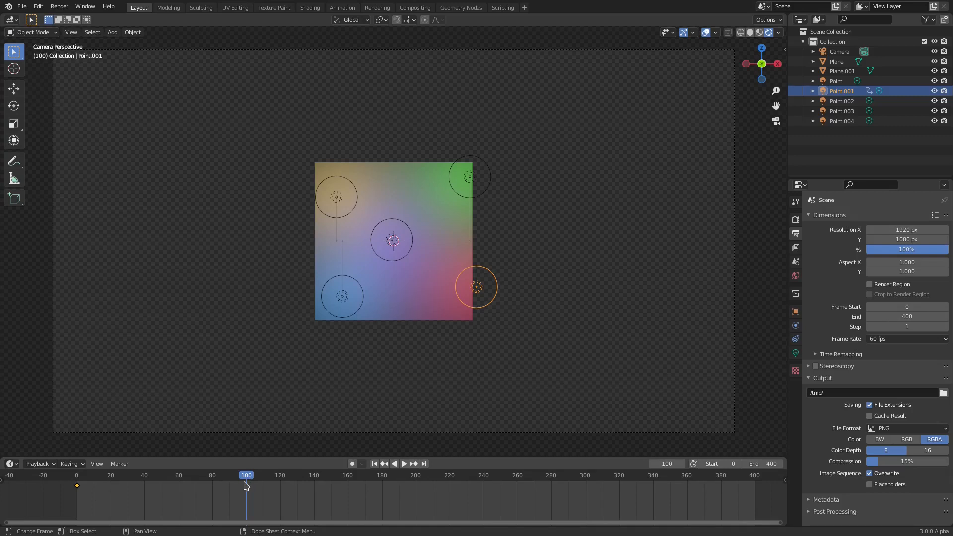
# Move the red light about 1.7 m to the plane's lower-left corner and insert a Location keyframe at frame 100
pyautogui.press('g')
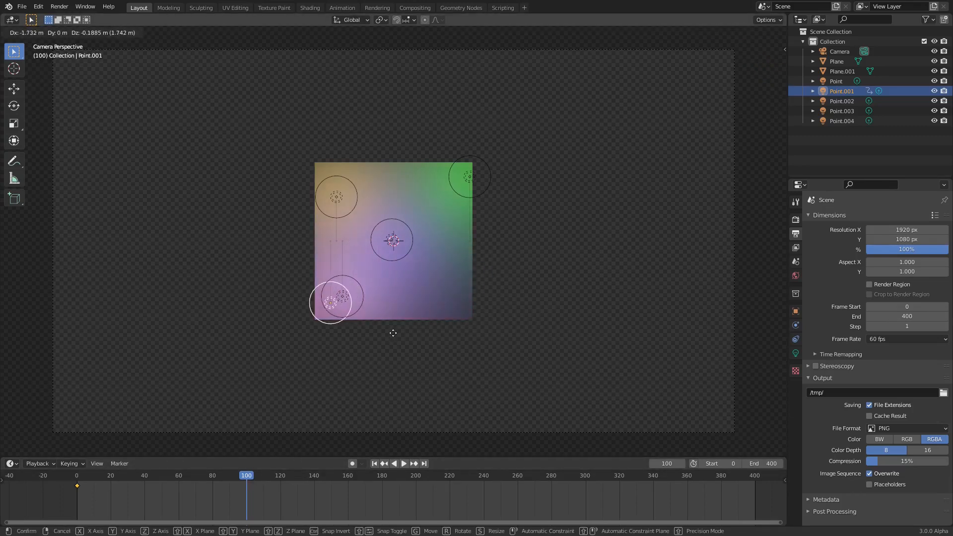
pyautogui.click(395, 336)
pyautogui.press('i')
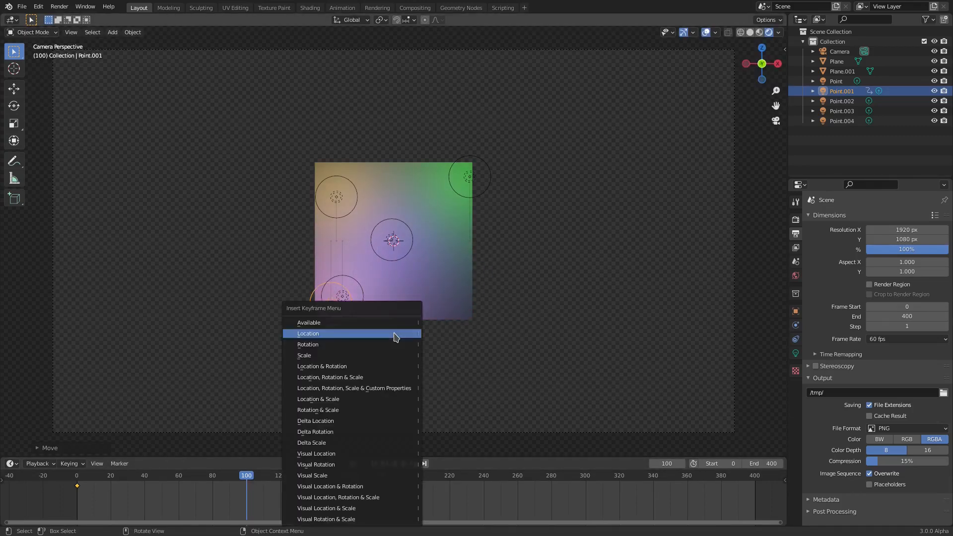
pyautogui.click(396, 334)
# At frame 200, move the red light up to the plane's upper-left corner and insert a Location keyframe
pyautogui.click(416, 483)
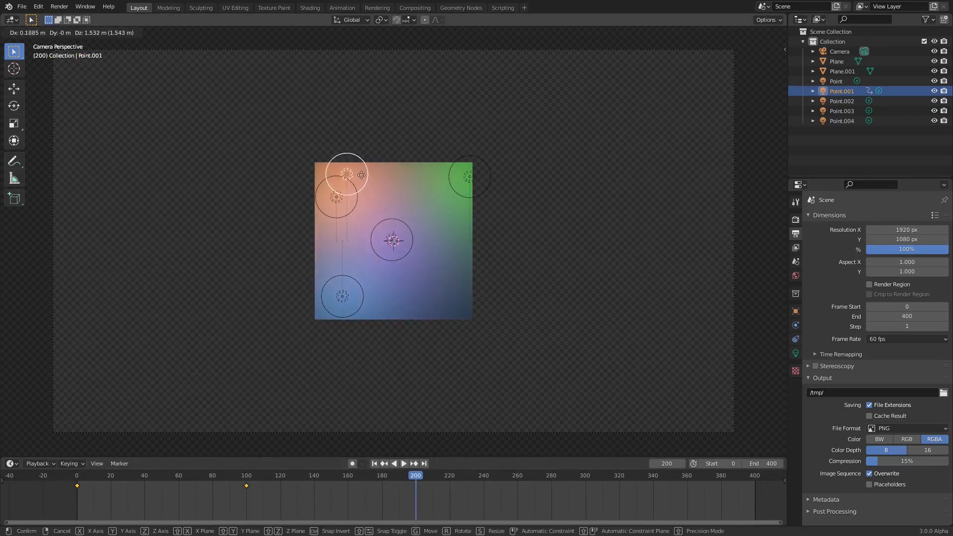
pyautogui.click(360, 182)
pyautogui.press('i')
pyautogui.click(361, 183)
# At frame 300, move the red light across to the plane's upper-right corner and insert a Location keyframe
pyautogui.click(587, 481)
pyautogui.press('space')
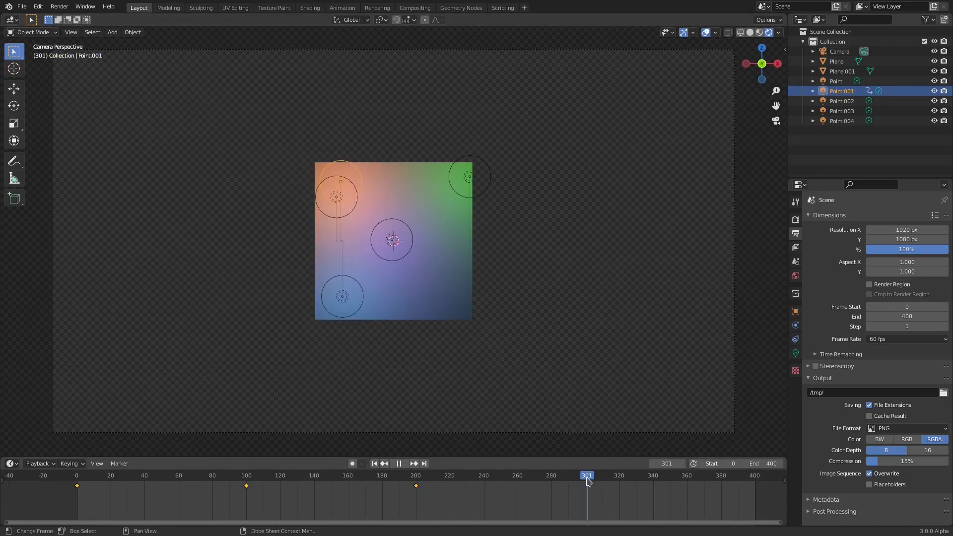
pyautogui.press('Escape')
pyautogui.press('g')
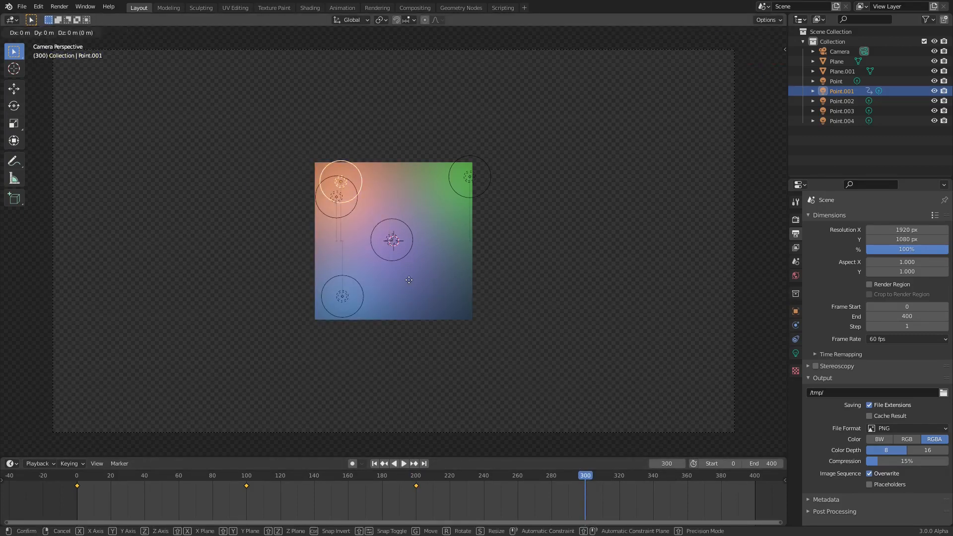
pyautogui.click(529, 283)
pyautogui.press('i')
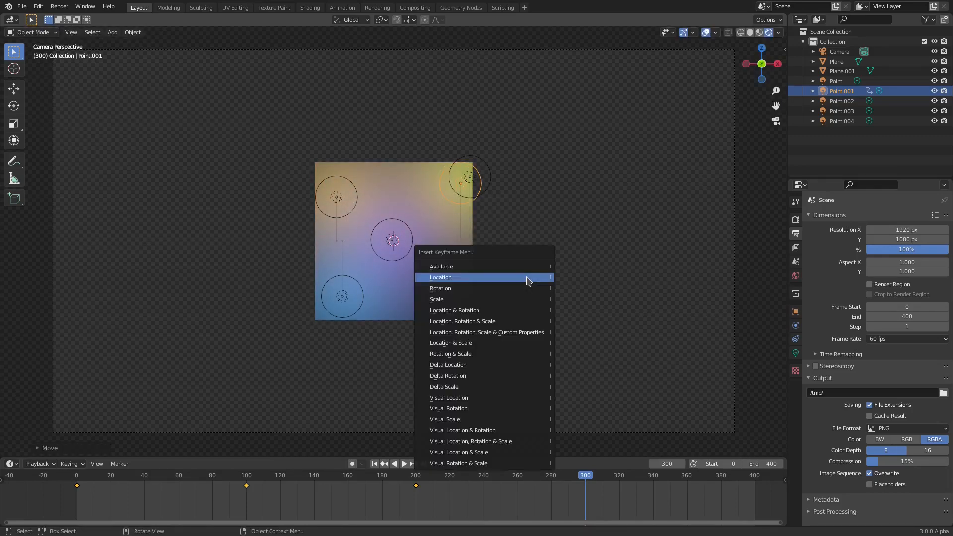
pyautogui.click(528, 279)
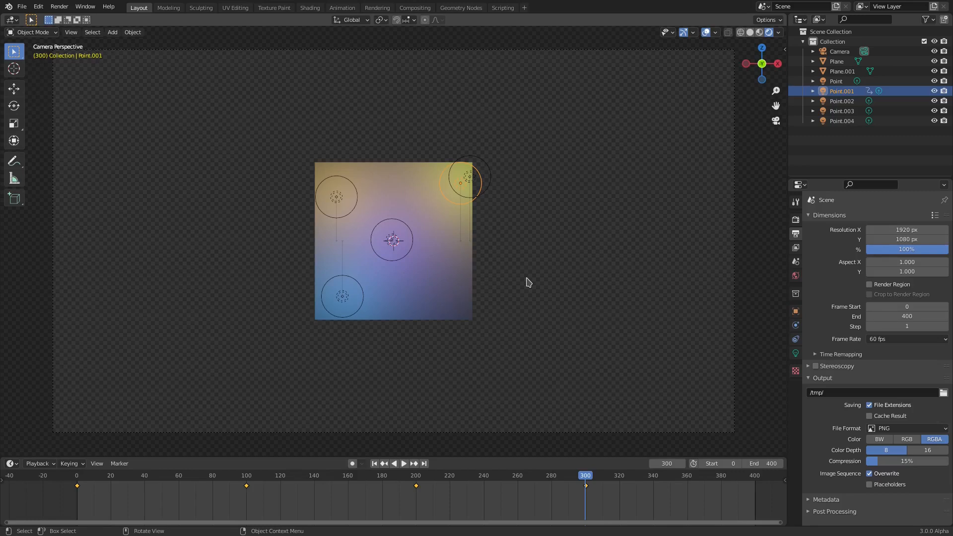
pyautogui.press('g')
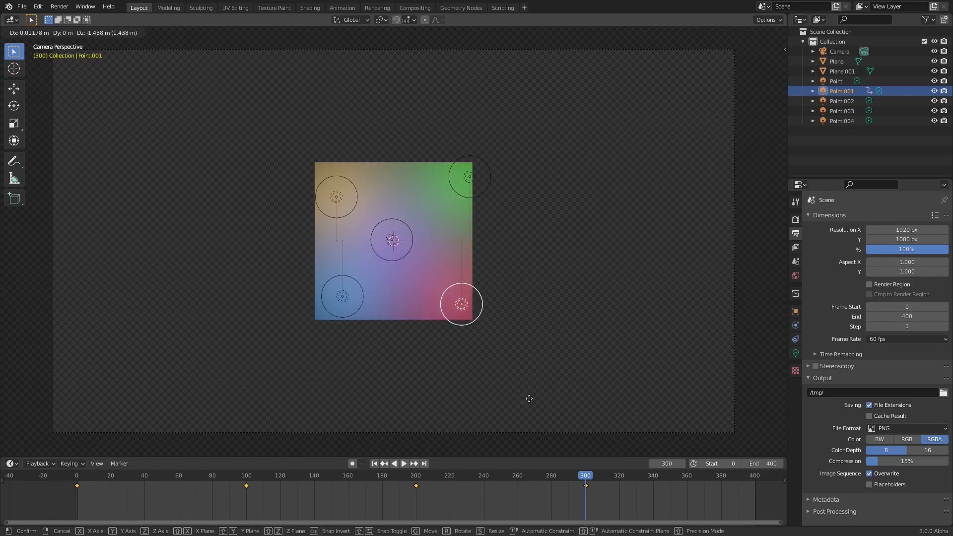
pyautogui.press('Escape')
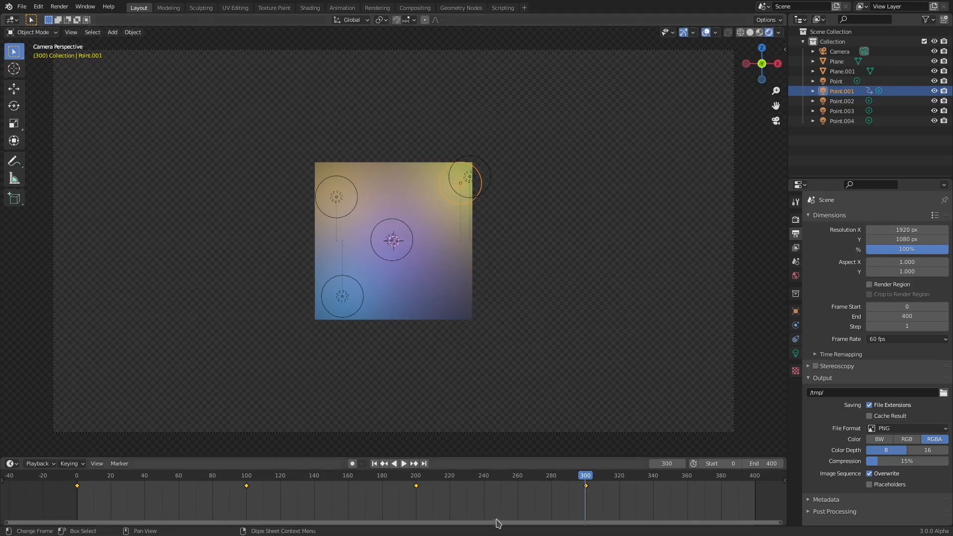
pyautogui.scroll(5, 599, 501)
pyautogui.moveTo(689, 504); pyautogui.dragTo(533, 513, button='middle')
pyautogui.press('Delete')
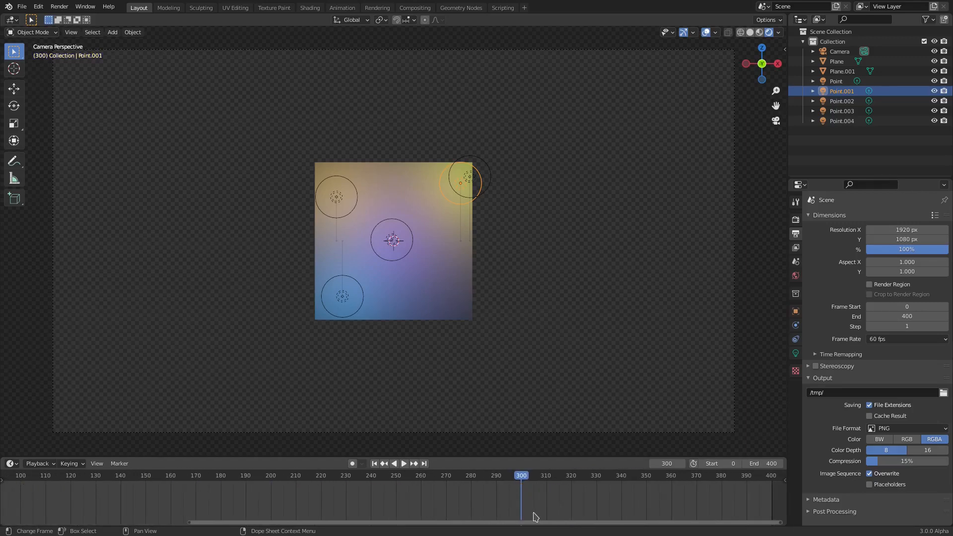
pyautogui.hotkey('ctrl', 'z')
# Move the playhead to frame 400 and duplicate the red light's frame 0 keyframe onto frame 400
pyautogui.moveTo(459, 475); pyautogui.dragTo(774, 499)
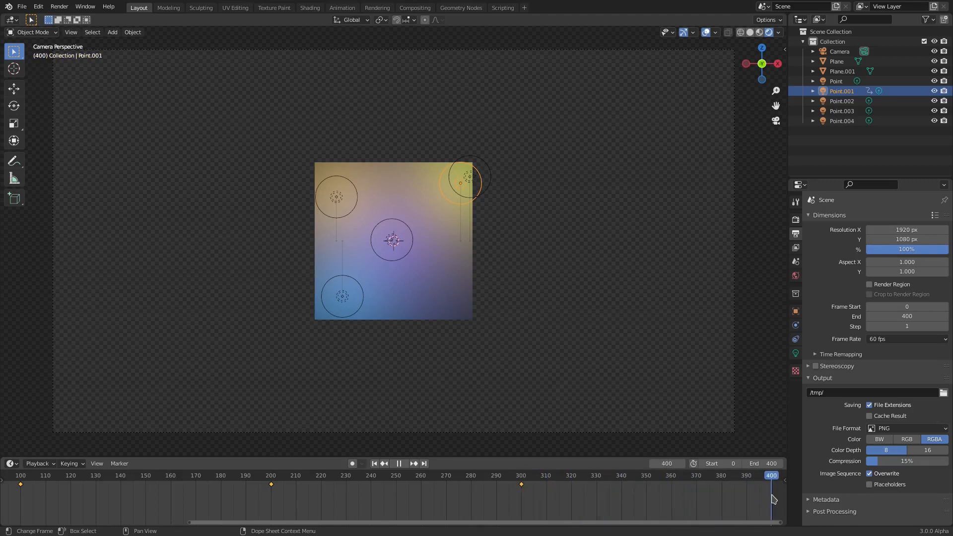
pyautogui.scroll(-9, 449, 497)
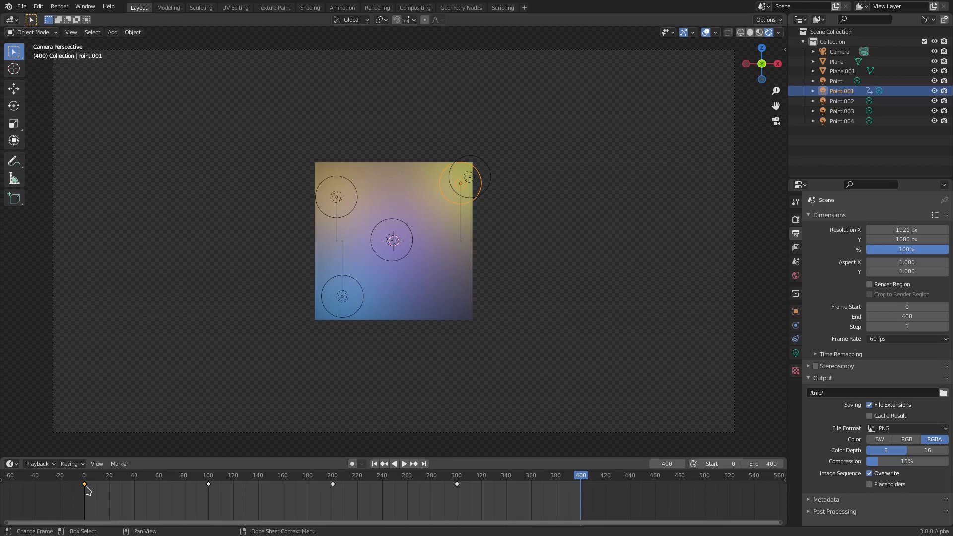
pyautogui.press('g')
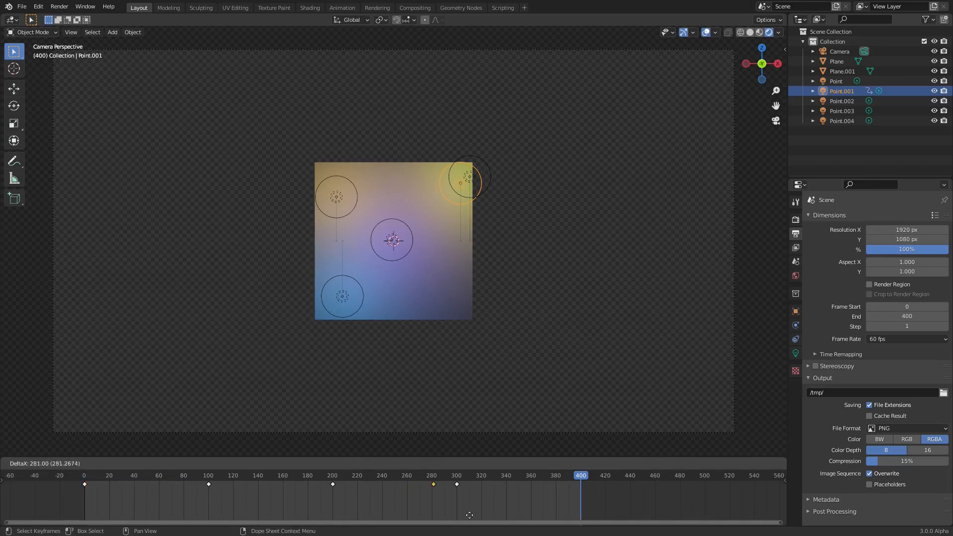
pyautogui.click(584, 513)
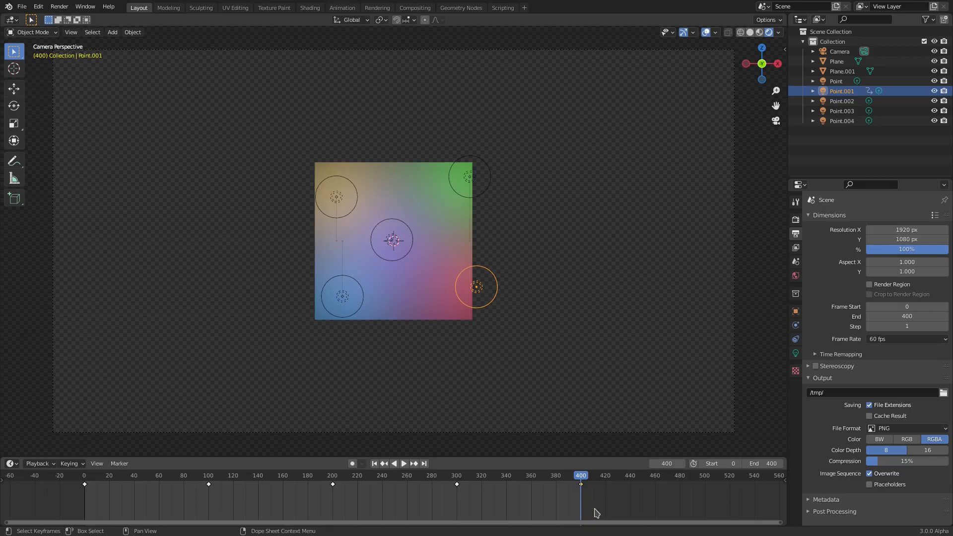
# Play back the animation to check the red light's looping movement around the plane's corners
pyautogui.scroll(5, 597, 511)
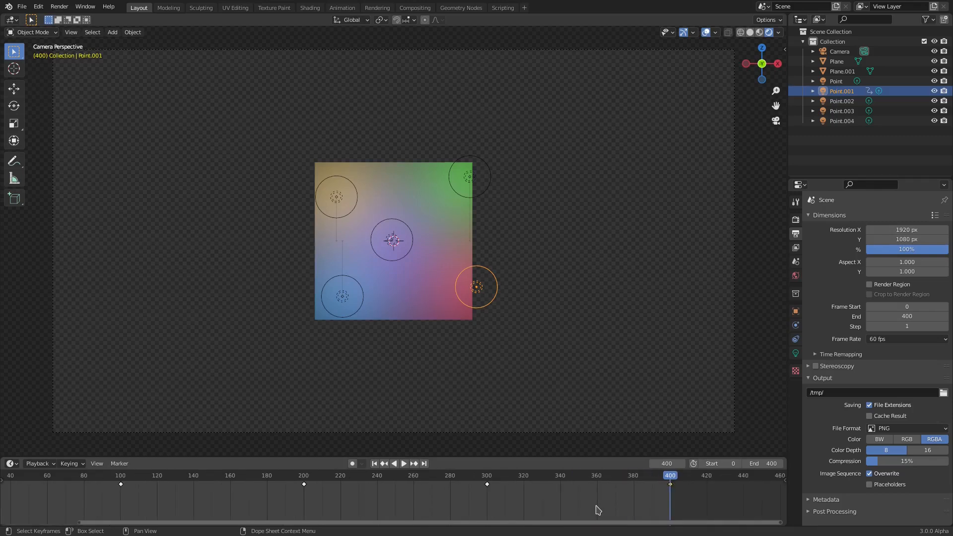
pyautogui.moveTo(693, 511); pyautogui.dragTo(379, 512, button='middle')
pyautogui.scroll(11, 367, 511)
pyautogui.moveTo(305, 500); pyautogui.dragTo(431, 496, button='middle')
pyautogui.click(404, 464)
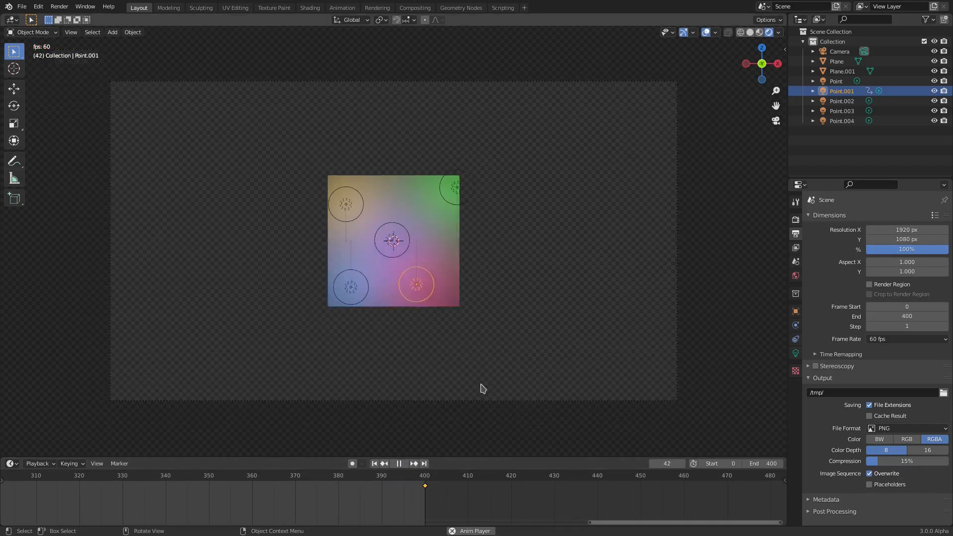
pyautogui.scroll(-1, 327, 499)
pyautogui.scroll(-9, 328, 500)
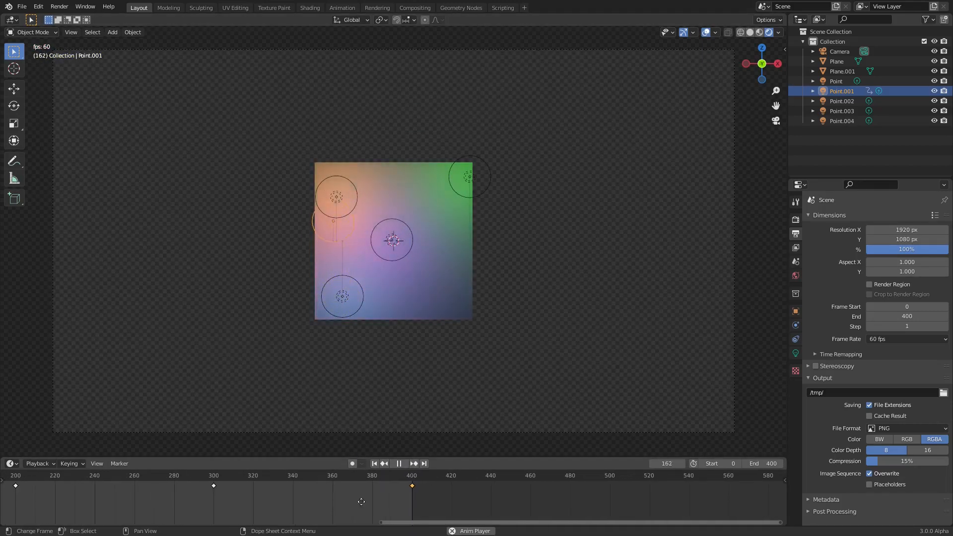
# Stop playback, return to frame 0 and insert a Location keyframe for the purple light at the plane's center
pyautogui.moveTo(348, 501); pyautogui.dragTo(638, 489, button='middle')
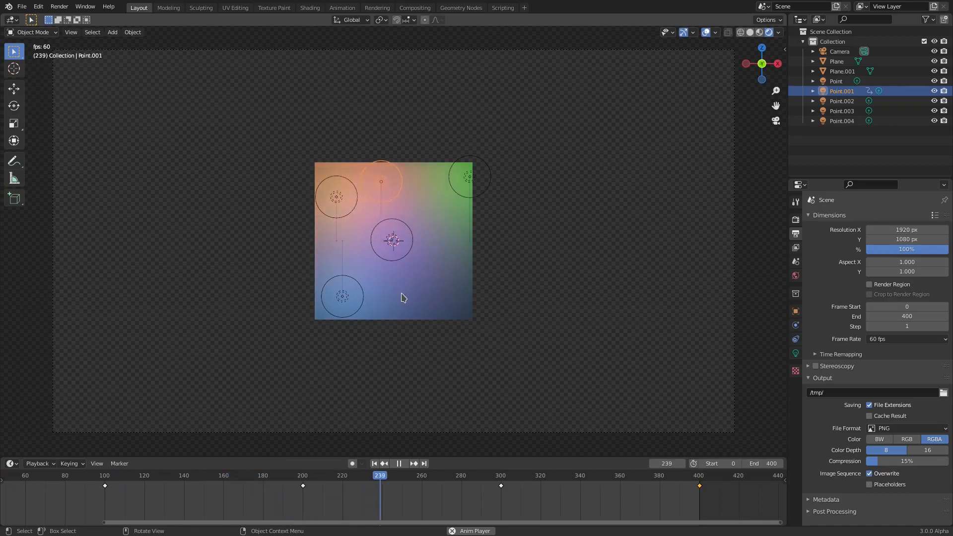
pyautogui.click(399, 463)
pyautogui.click(374, 463)
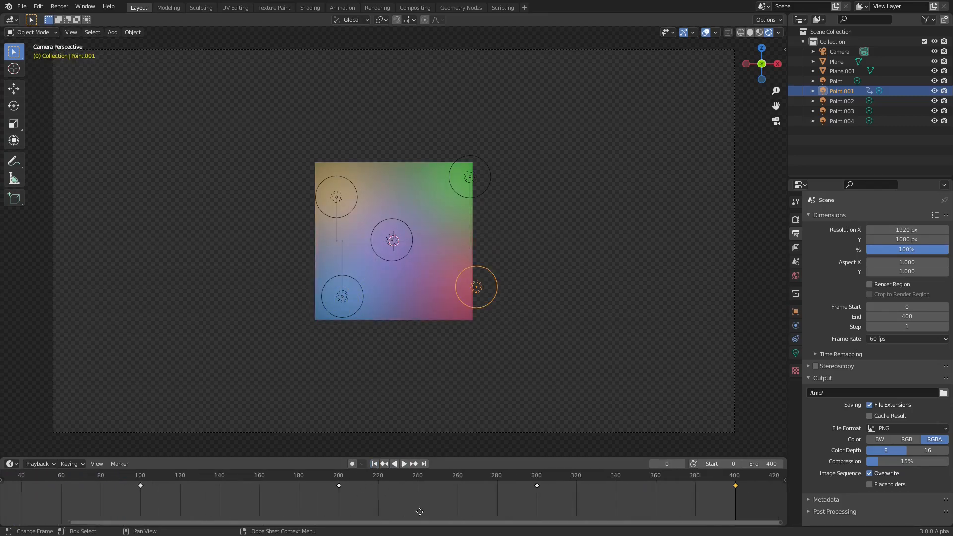
pyautogui.click(392, 242)
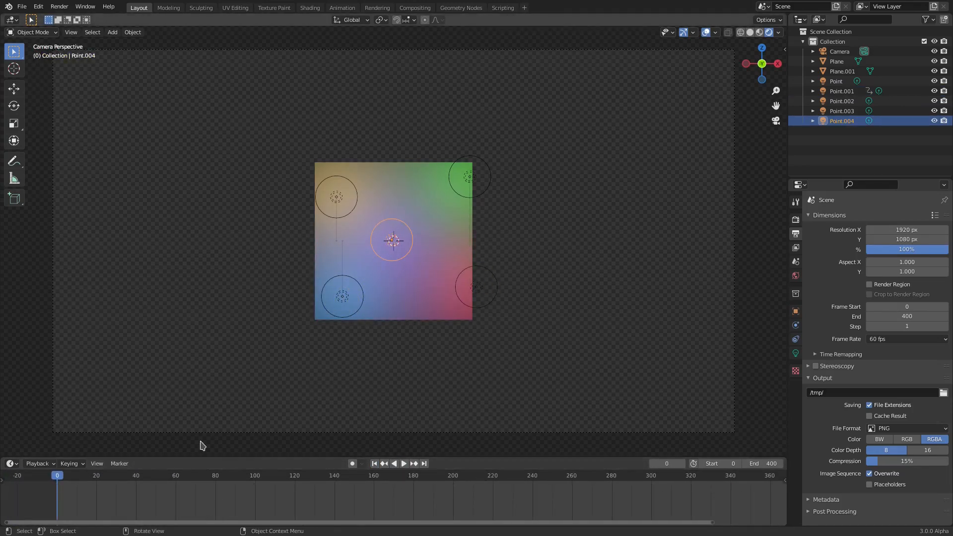
pyautogui.press('i')
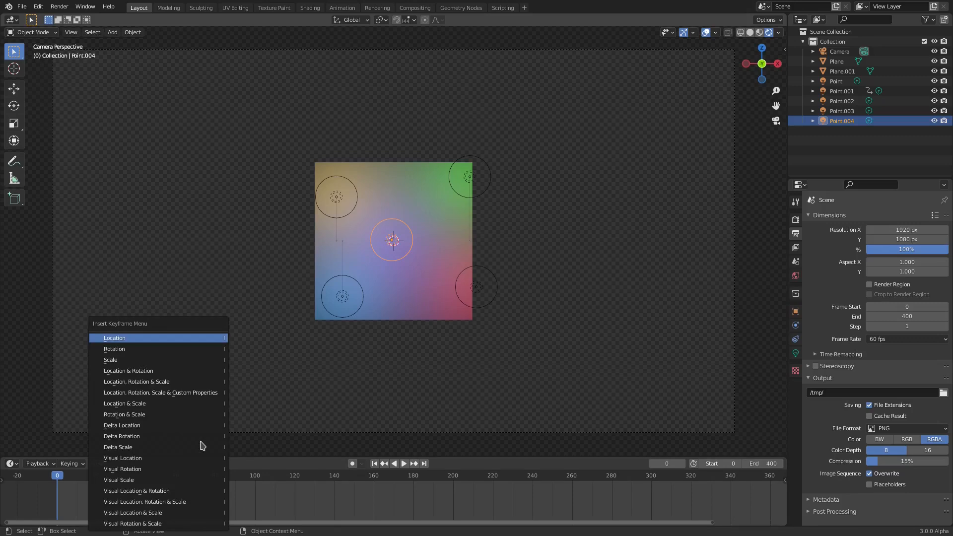
pyautogui.click(155, 339)
# At frame 100, move the purple light to the plane's right edge and insert a Location keyframe
pyautogui.click(257, 484)
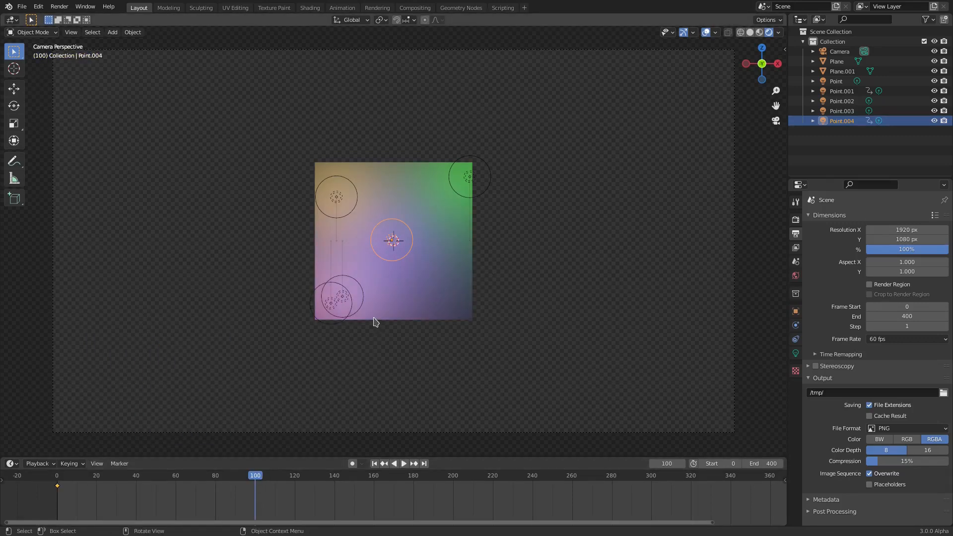
pyautogui.press('g')
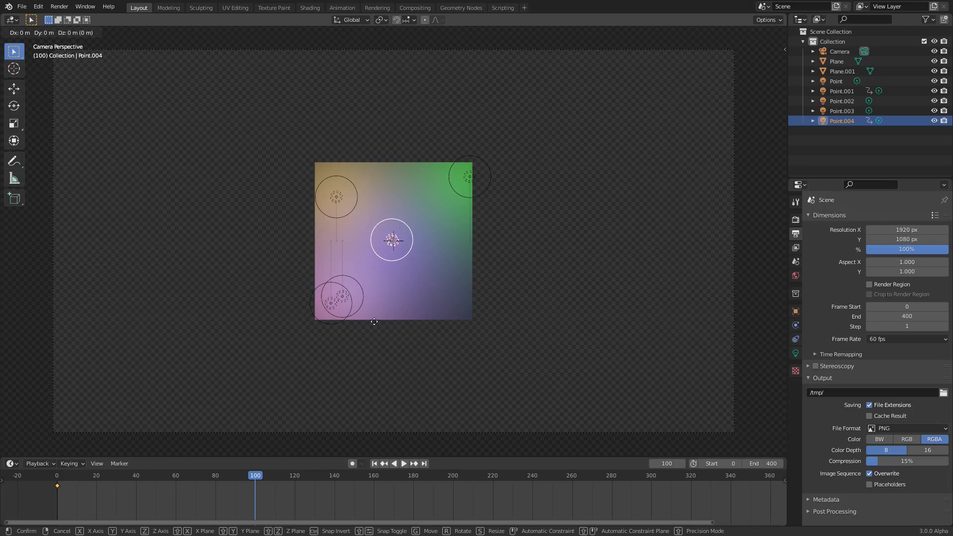
pyautogui.click(447, 338)
pyautogui.press('i')
pyautogui.click(428, 208)
# At frame 200, move the purple light across to the plane's left edge and insert a Location keyframe
pyautogui.click(455, 480)
pyautogui.press('Escape')
pyautogui.press('g')
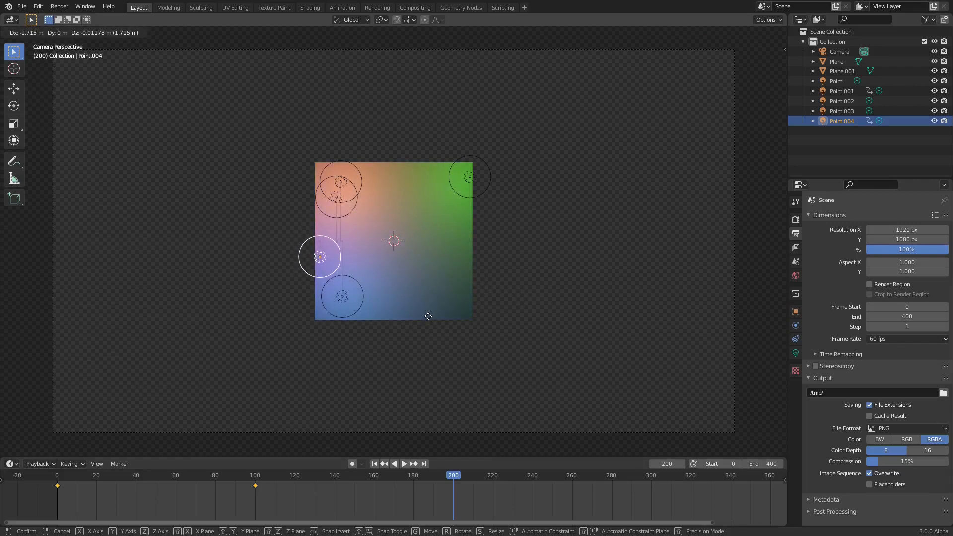
pyautogui.click(431, 325)
pyautogui.press('i')
pyautogui.click(470, 245)
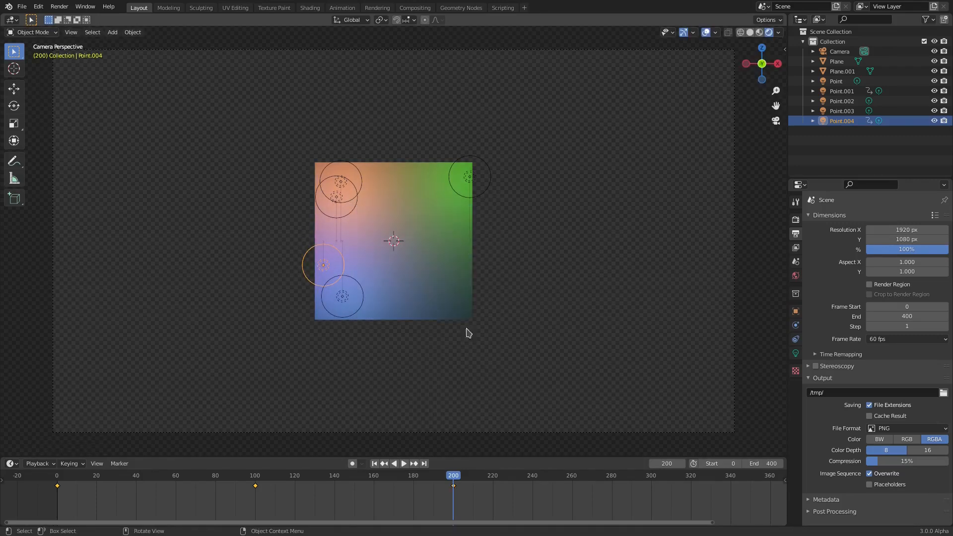
# At frame 300, move the purple light up near the plane's upper edge and insert a Location keyframe
pyautogui.click(652, 478)
pyautogui.press('g')
pyautogui.click(476, 236)
pyautogui.press('i')
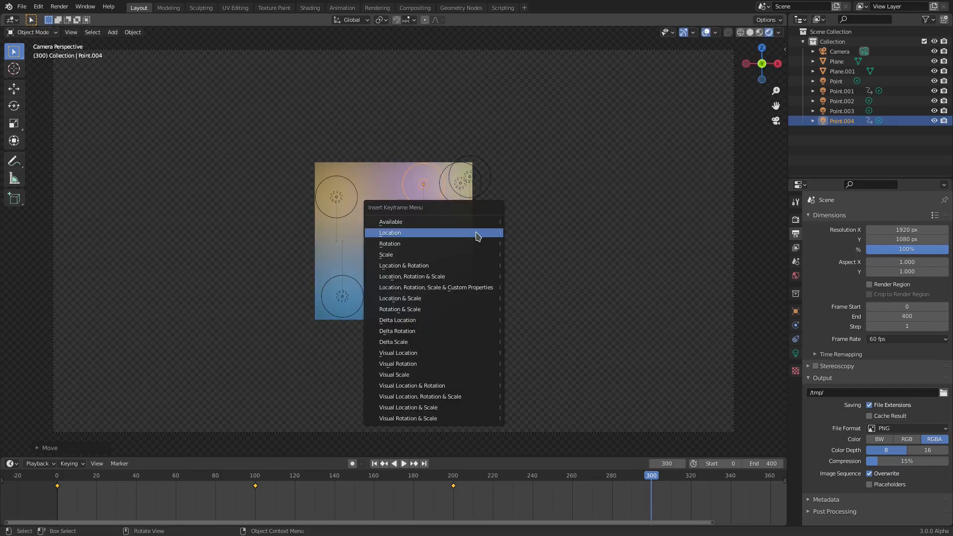
pyautogui.click(476, 233)
# Move the playhead to frame 400 and duplicate the purple light's frame 0 keyframe onto frame 400
pyautogui.moveTo(650, 501); pyautogui.dragTo(463, 499, button='middle')
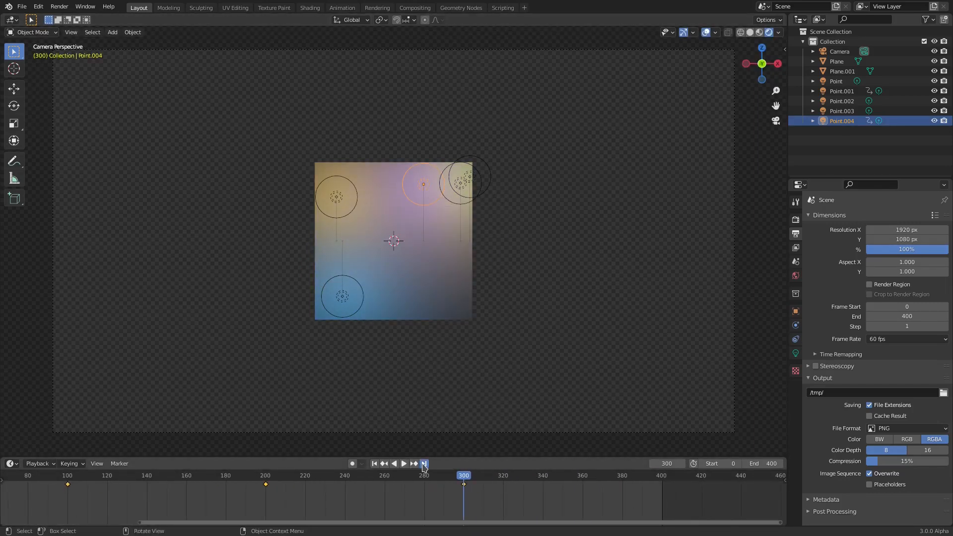
pyautogui.click(424, 465)
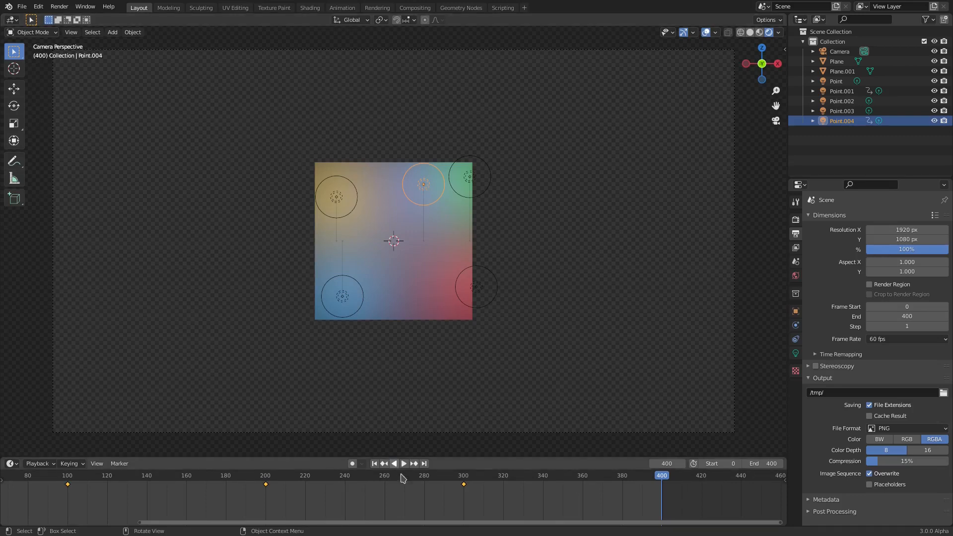
pyautogui.scroll(-3, 401, 495)
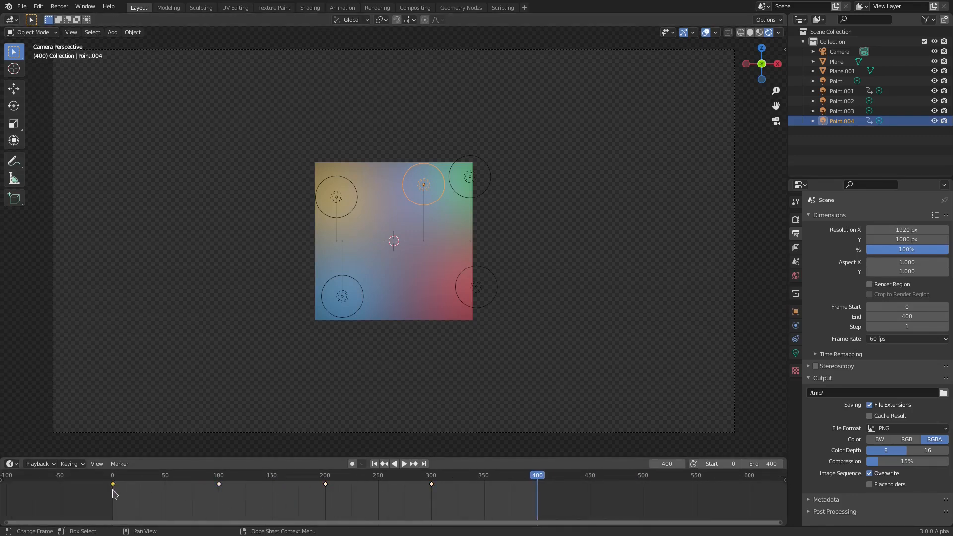
pyautogui.hotkey('shift', 'd')
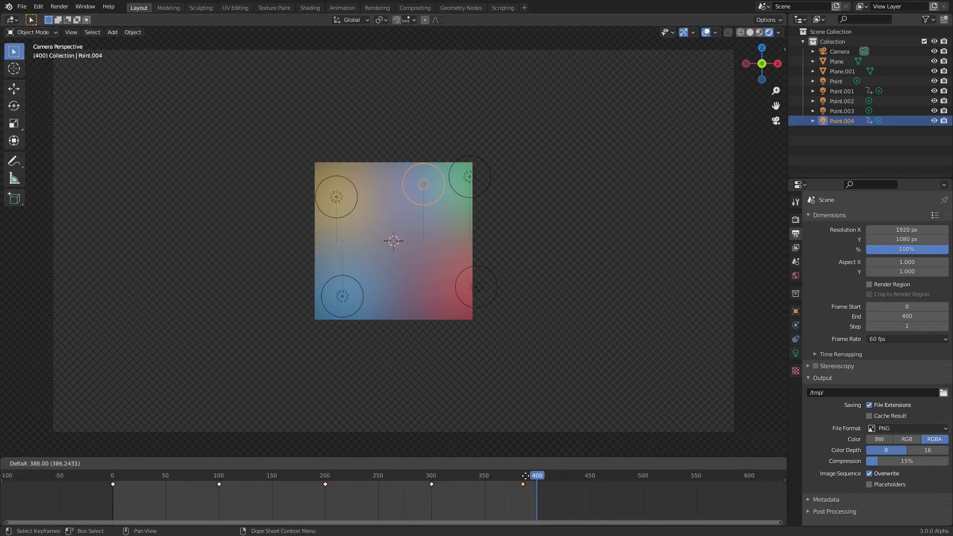
pyautogui.click(535, 479)
pyautogui.scroll(5, 546, 499)
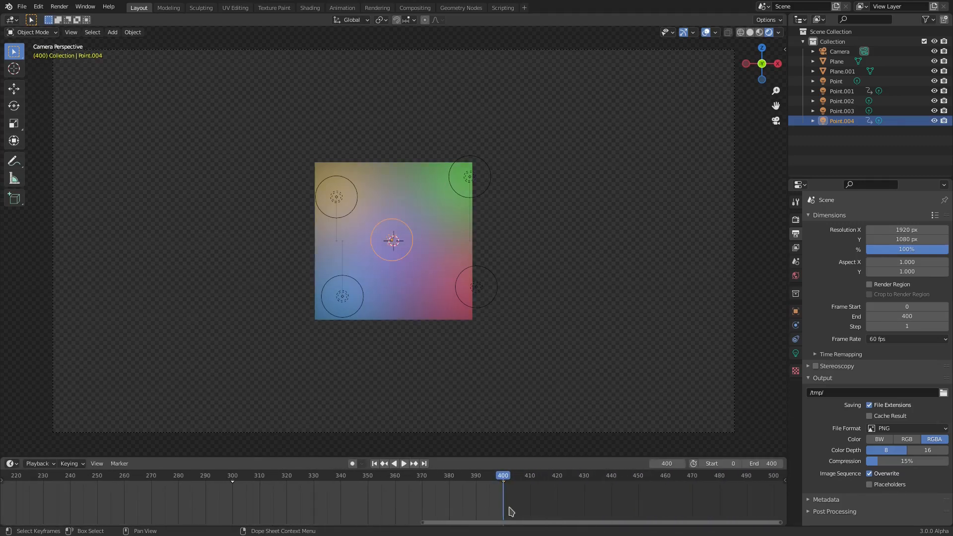
pyautogui.scroll(4, 556, 511)
pyautogui.moveTo(549, 484); pyautogui.dragTo(560, 494, button='middle')
pyautogui.scroll(-7, 529, 516)
# Back at frame 300, move the purple light down to the middle of the plane's lower edge and replace its Location keyframe
pyautogui.click(375, 464)
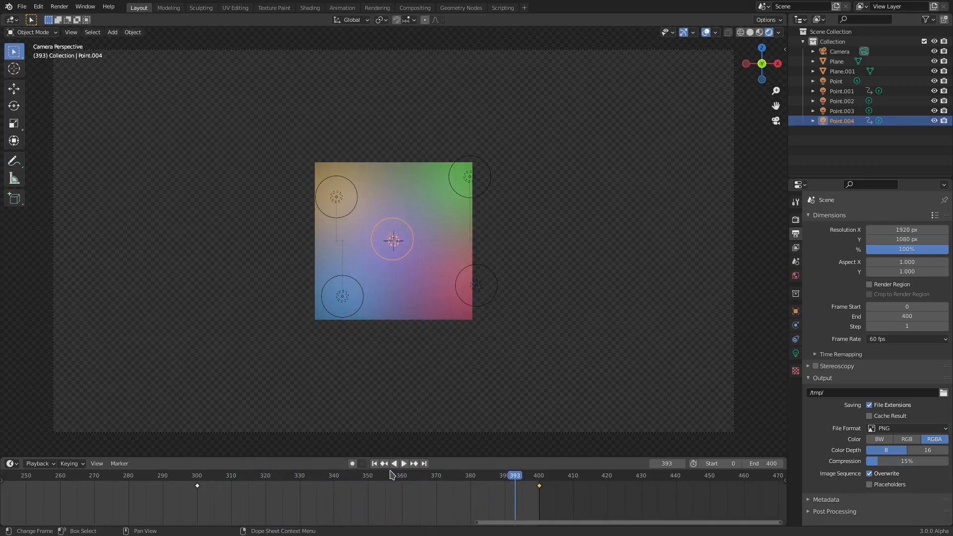
pyautogui.click(199, 485)
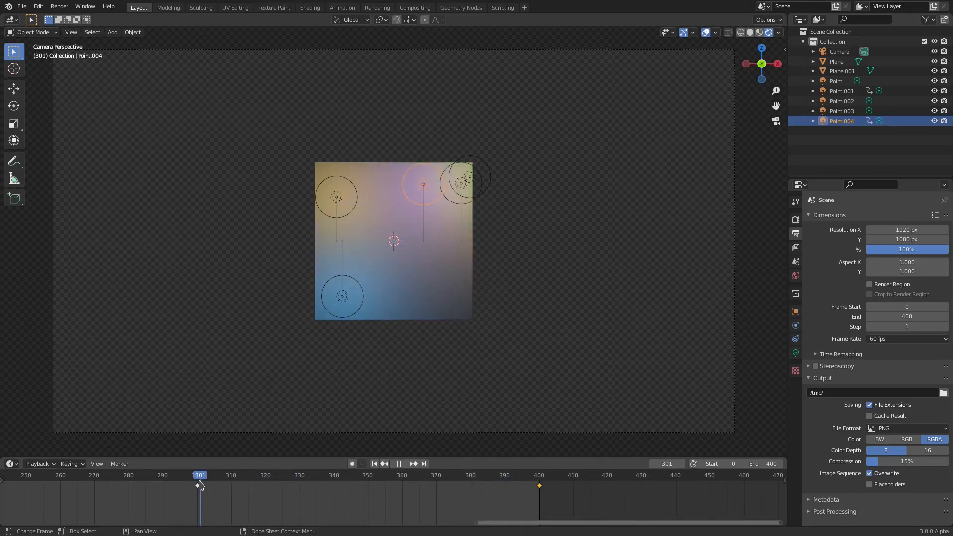
pyautogui.press('g')
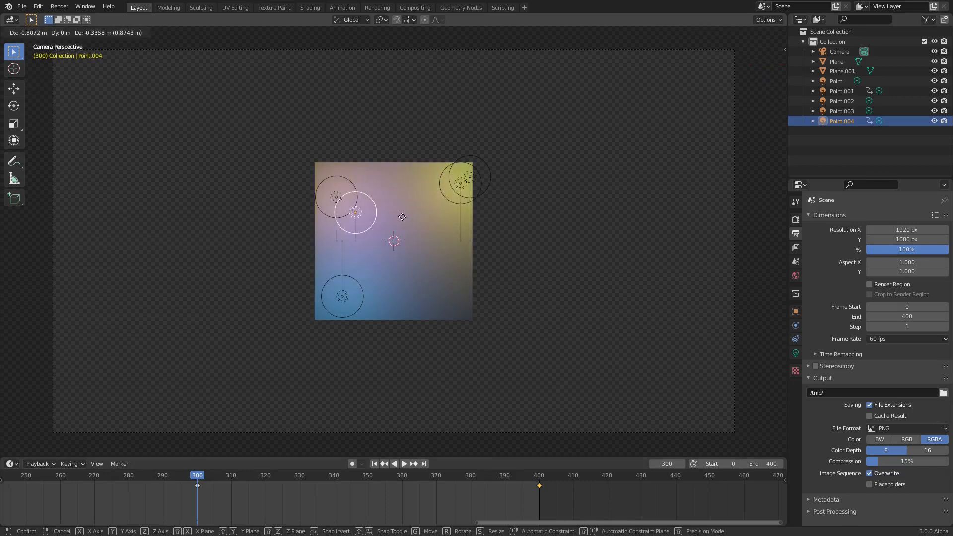
pyautogui.click(452, 328)
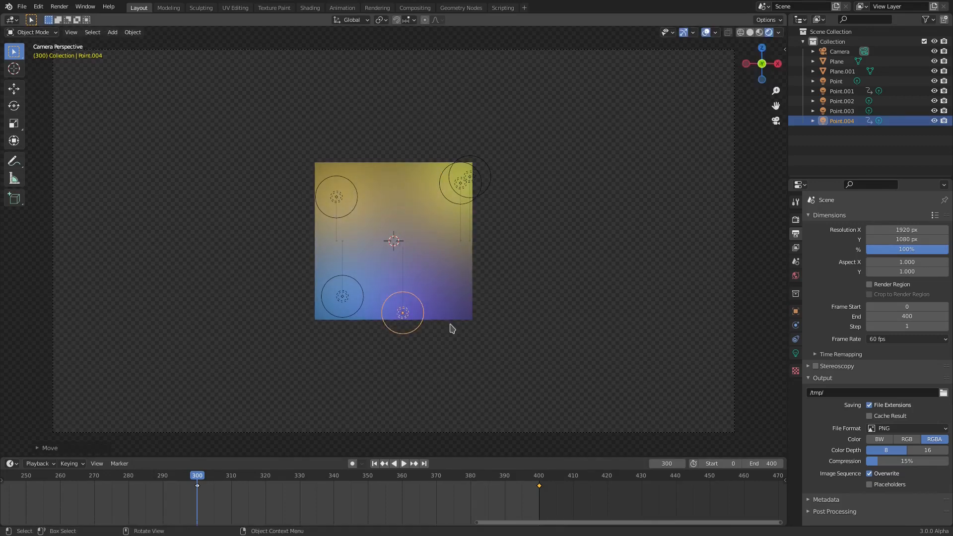
pyautogui.press('i')
pyautogui.click(451, 328)
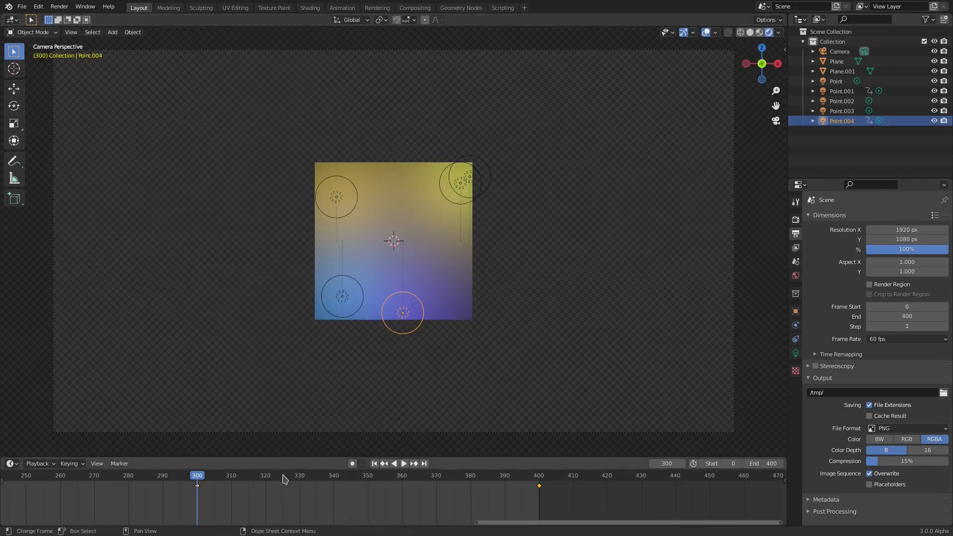
# Scrub through the timeline and play the animation from the start to check the purple light's movement
pyautogui.scroll(-3, 214, 485)
pyautogui.click(56, 477)
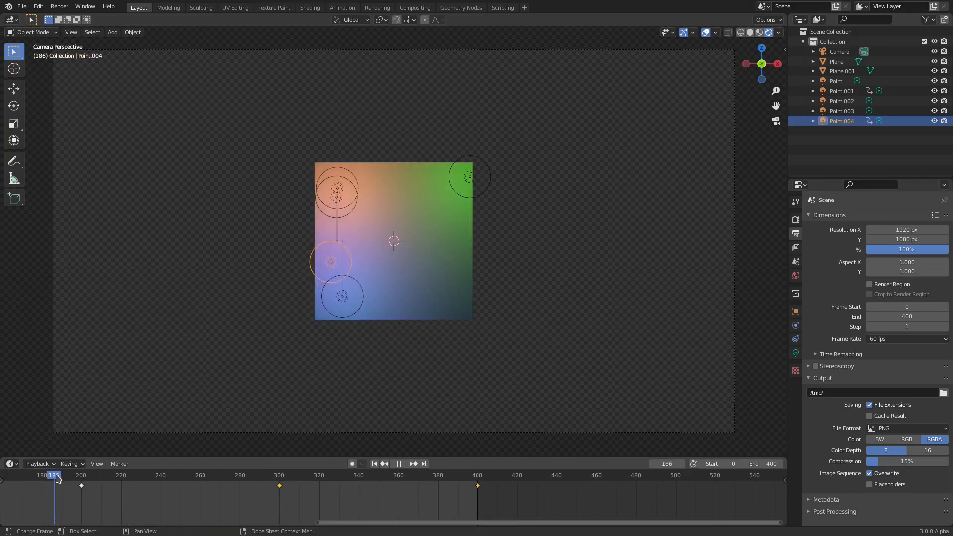
pyautogui.click(375, 465)
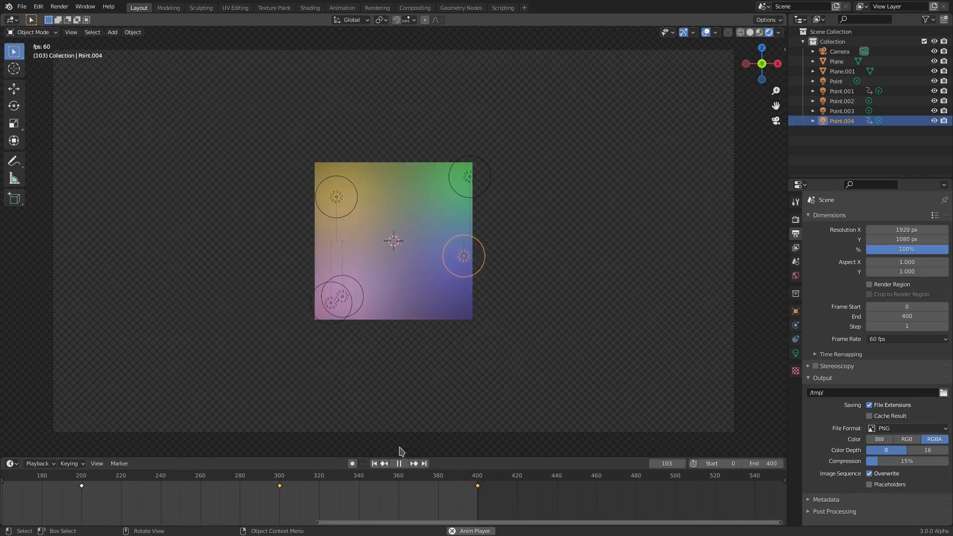
pyautogui.press('space')
# Duplicate the green light's frame 0 keyframe onto frame 400
pyautogui.press('g')
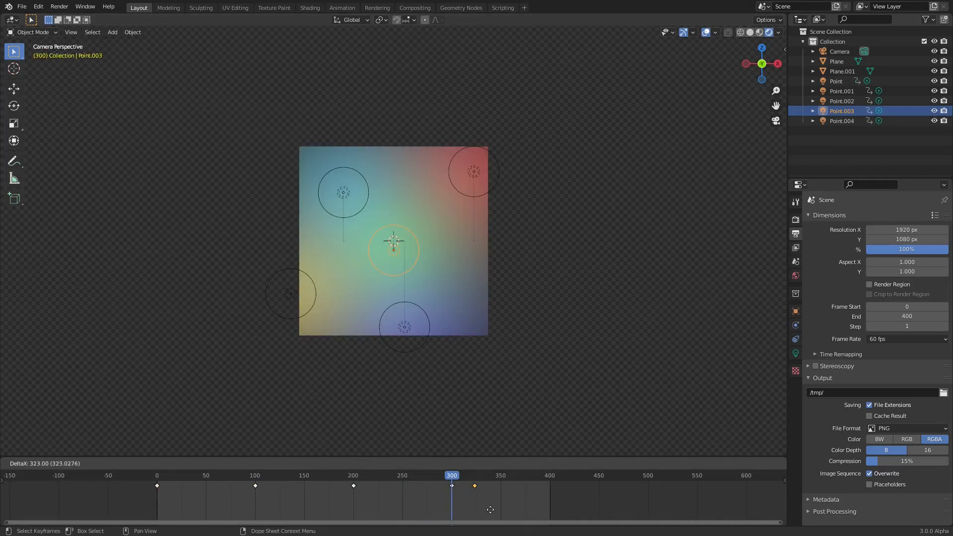
pyautogui.click(552, 513)
# Return to frame 0, hide the viewport overlays and play back the full gradient animation
pyautogui.hotkey('shift', 'Left')
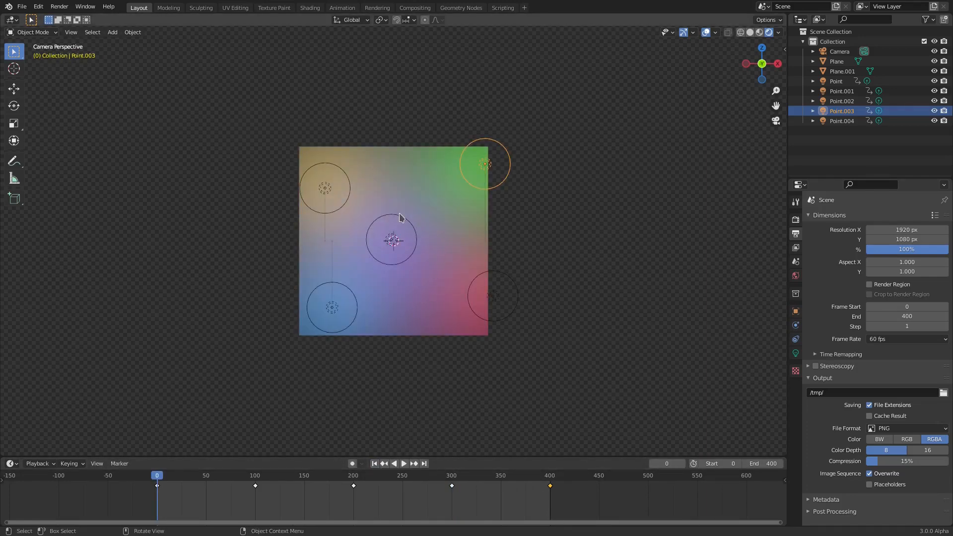
pyautogui.click(705, 33)
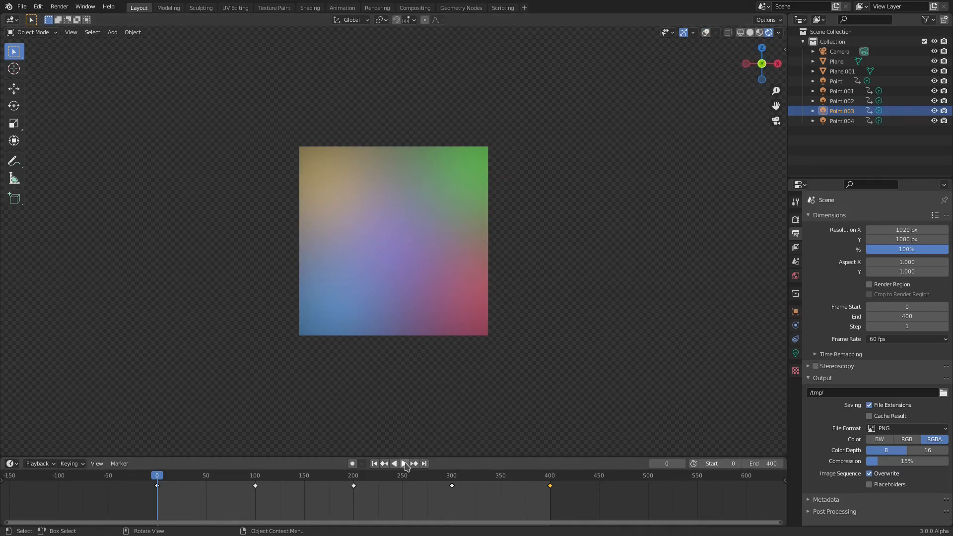
pyautogui.click(404, 465)
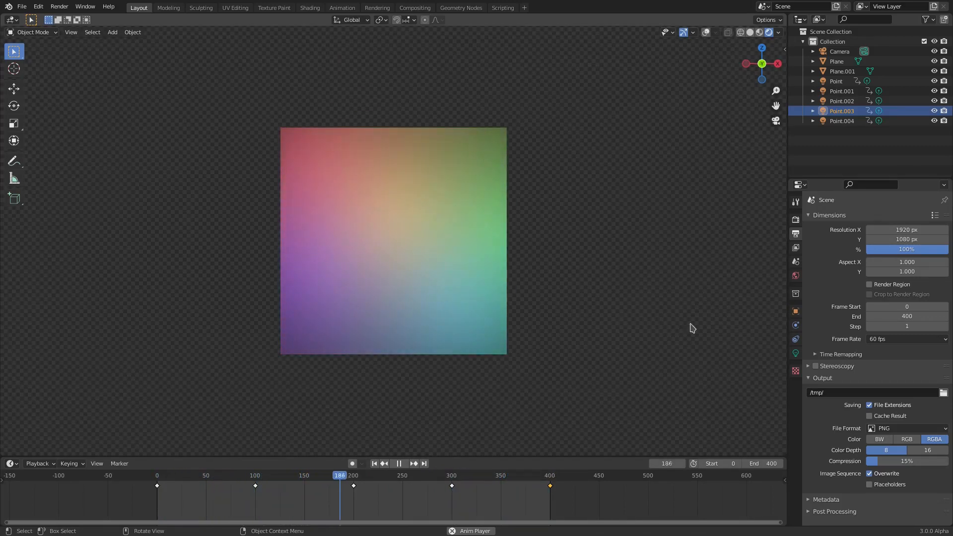
# While the animation plays, set the light power to about 20 W for green, 18.9 W for red and 12.2 W for blue
pyautogui.click(795, 353)
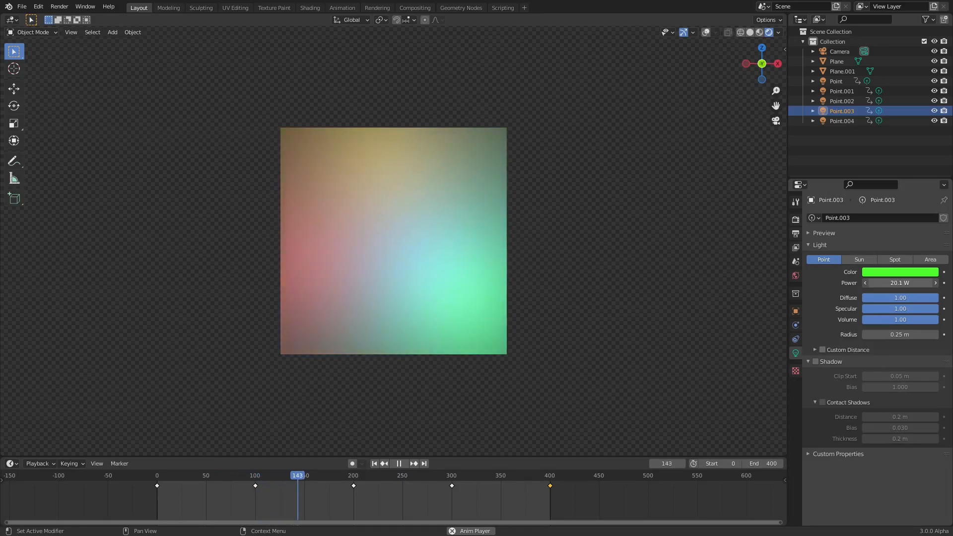
pyautogui.click(842, 92)
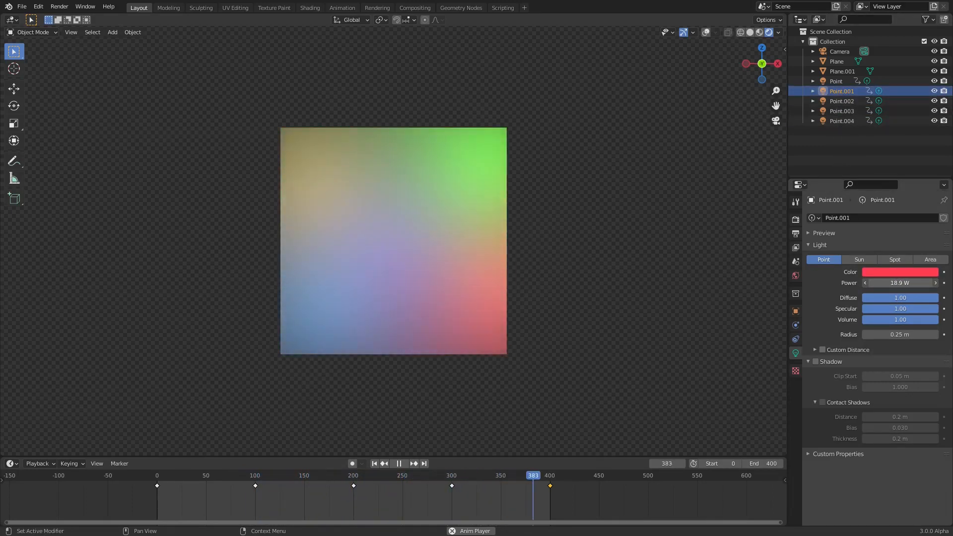
pyautogui.click(842, 101)
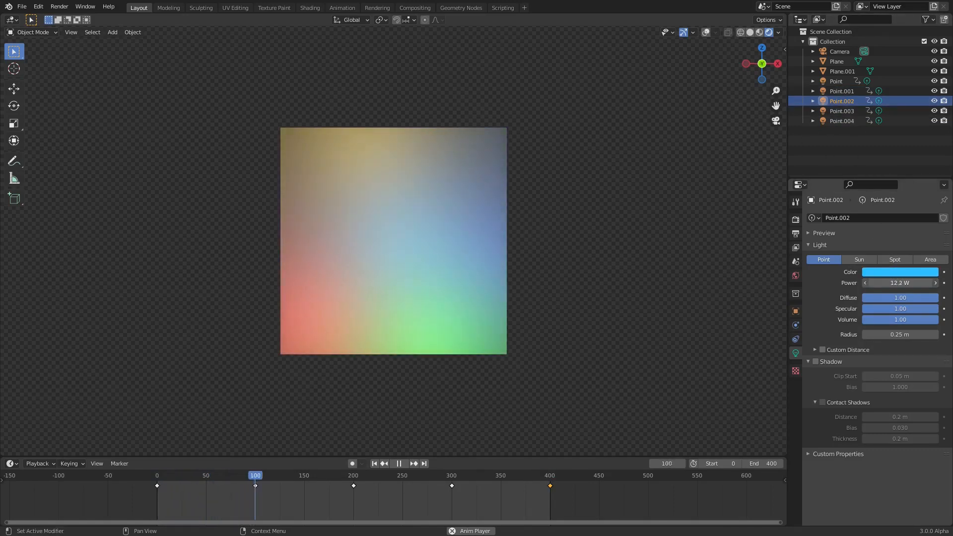
pyautogui.click(843, 111)
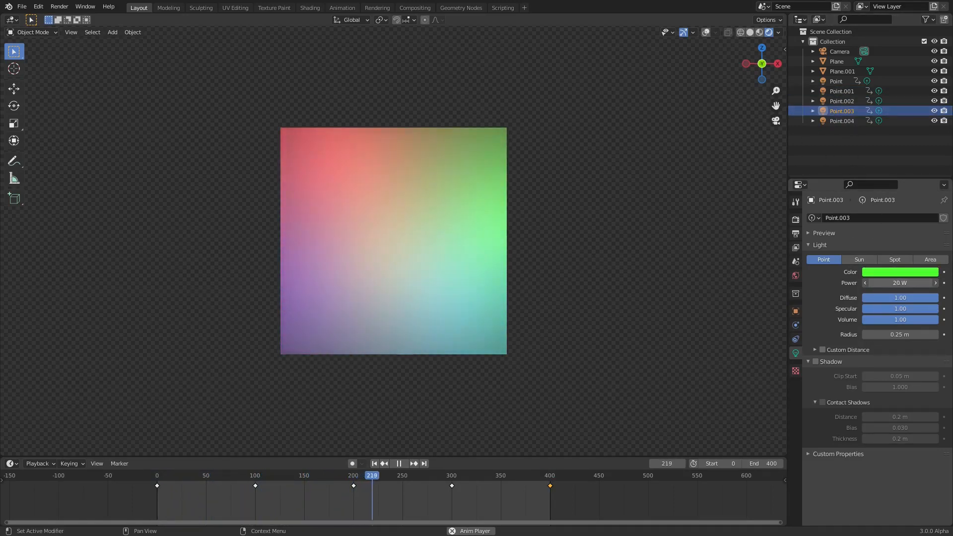
# Set the purple light's power to about 16.1 W and the yellow light's power to about 14.9 W
pyautogui.click(842, 121)
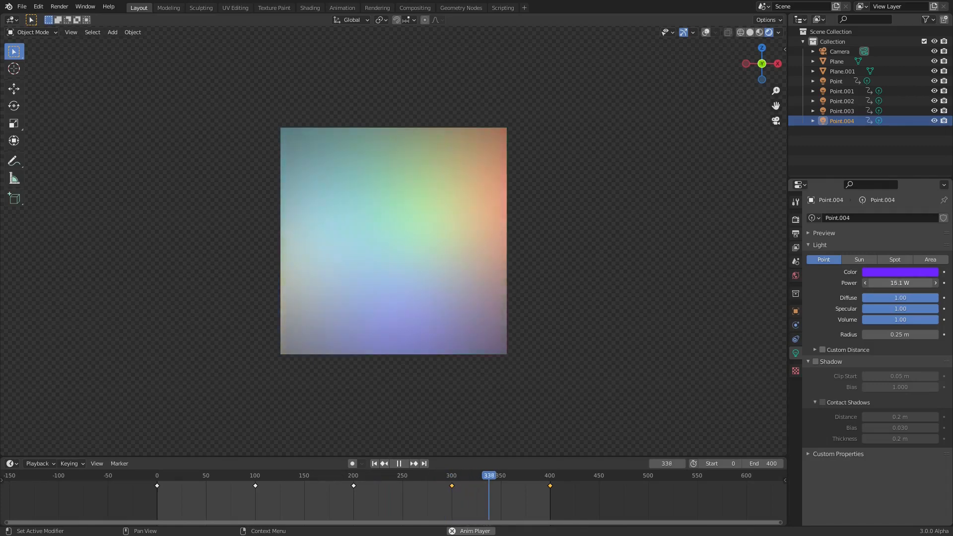
pyautogui.click(843, 91)
pyautogui.click(843, 82)
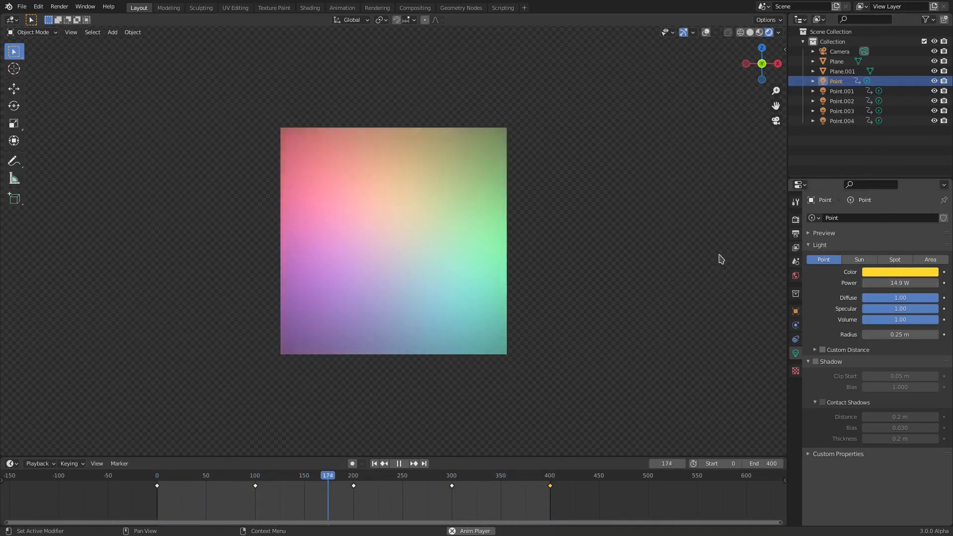
# Move the solid gradient plane completely out of the camera frame while the animation plays
pyautogui.scroll(-4, 644, 278)
pyautogui.scroll(3, 644, 279)
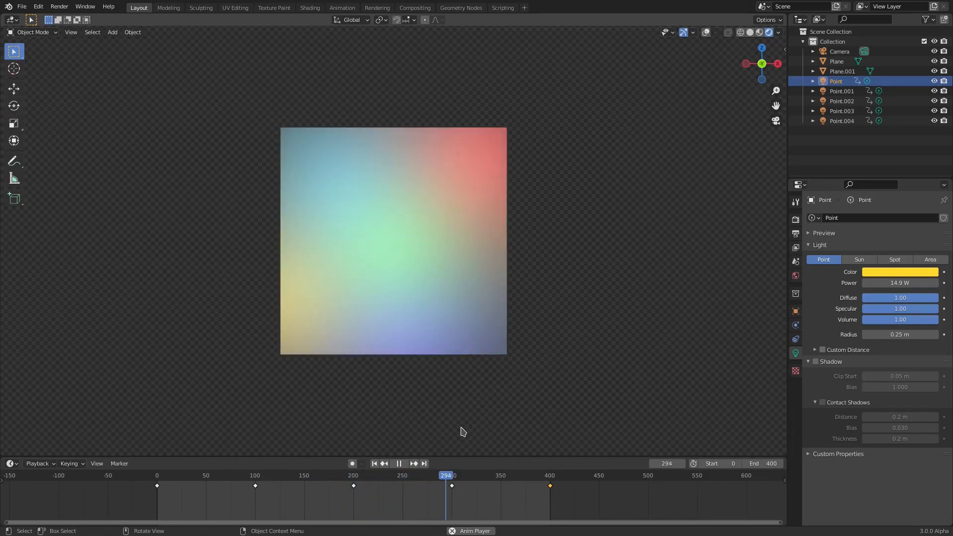
pyautogui.scroll(-1, 467, 337)
pyautogui.click(447, 293)
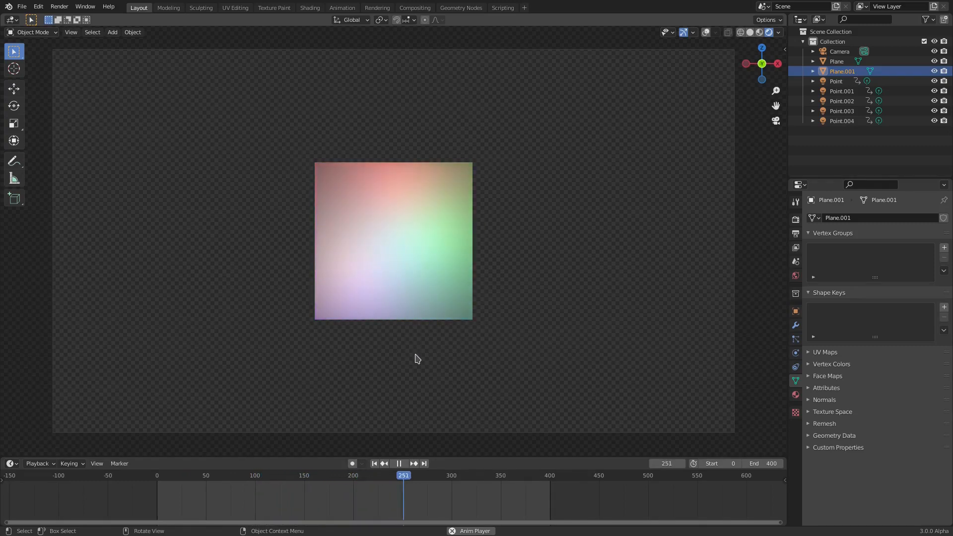
pyautogui.press('g')
pyautogui.click(115, 419)
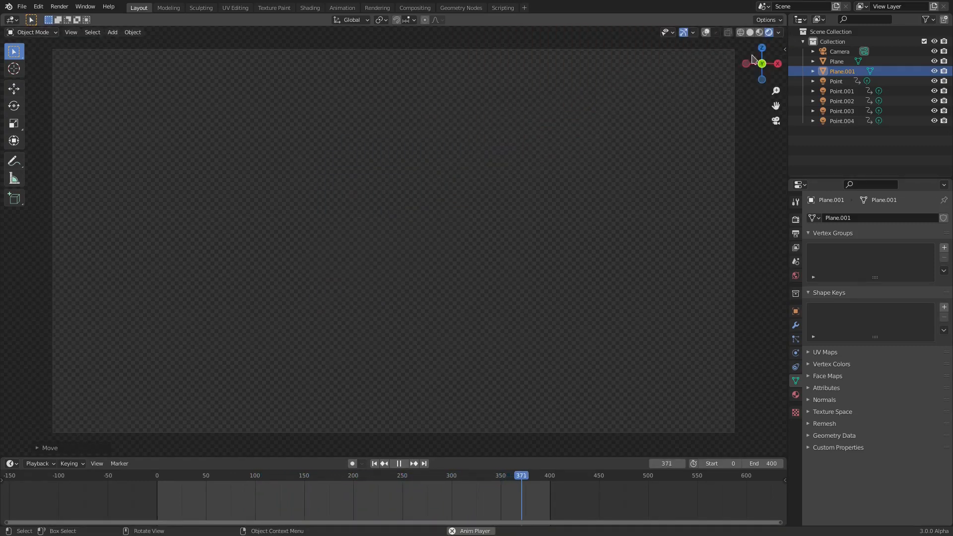
# Clear the location of the hollow, frame-shaped plane so it sits at the centre of the lights
pyautogui.click(837, 62)
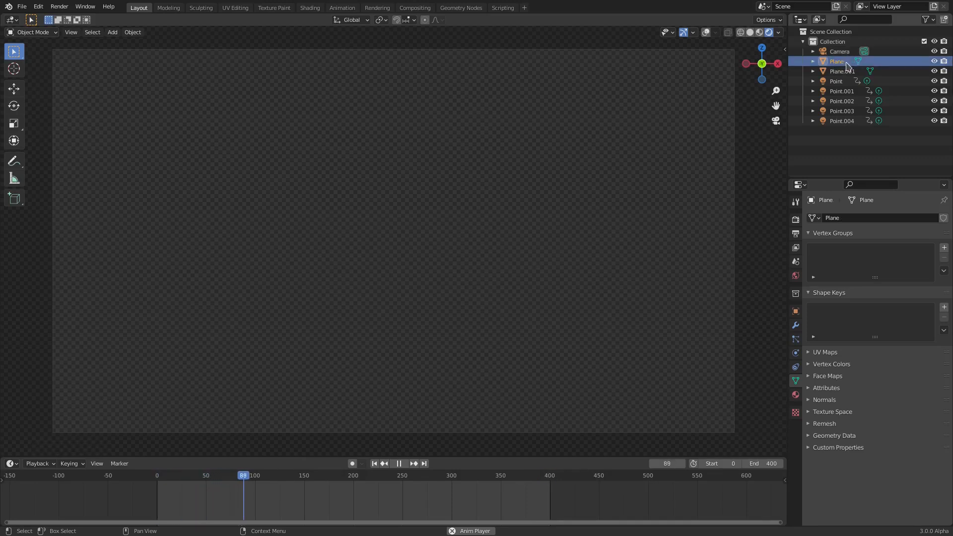
pyautogui.hotkey('alt', 'g')
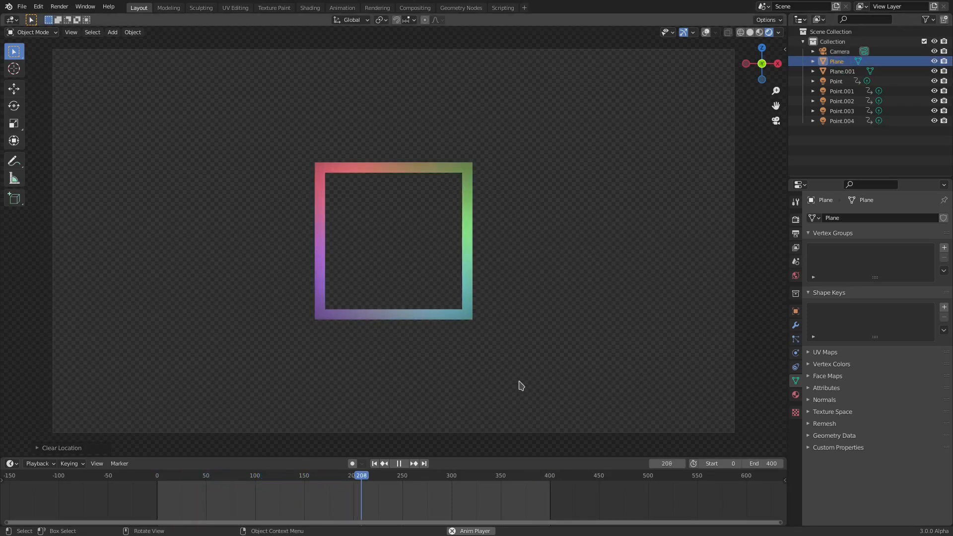
pyautogui.scroll(3, 514, 372)
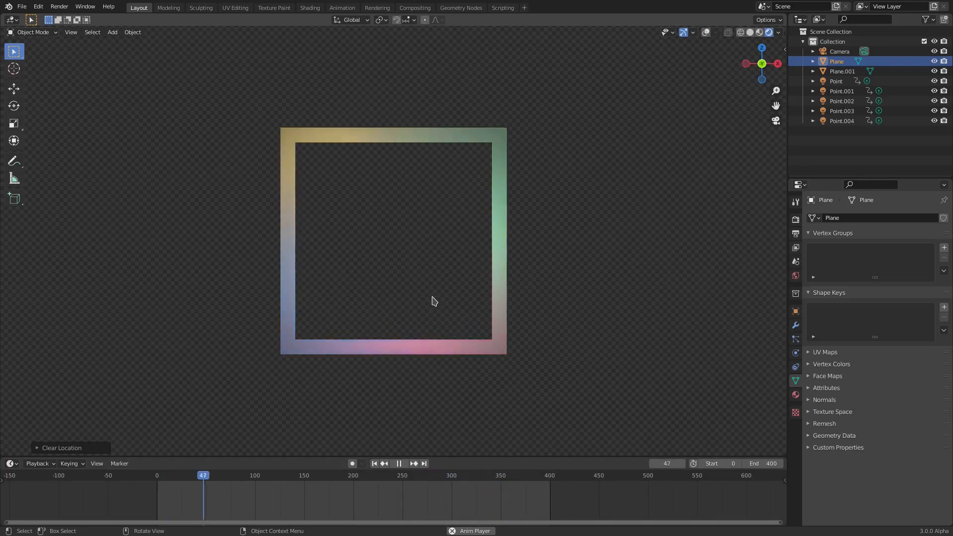
pyautogui.scroll(-4, 499, 354)
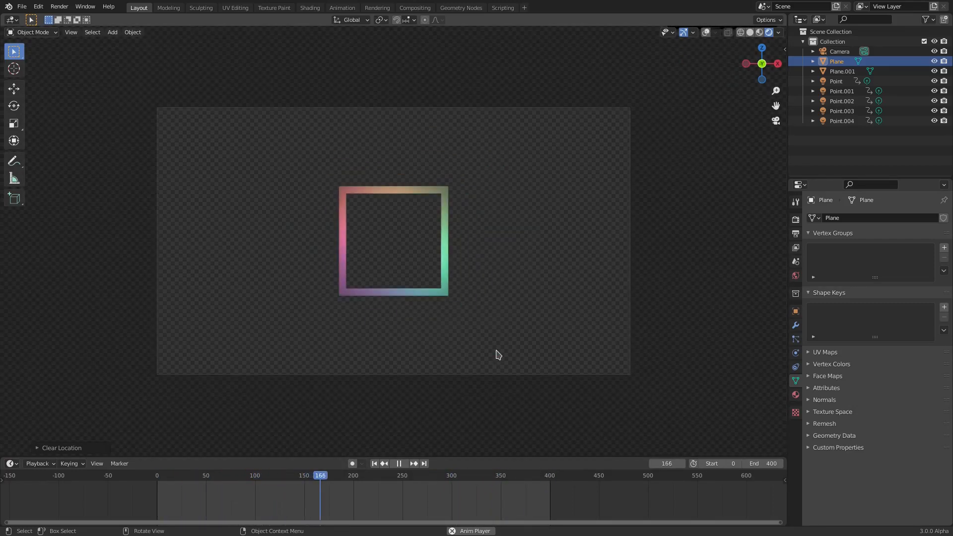
pyautogui.scroll(3, 493, 354)
pyautogui.press('s')
pyautogui.press('x')
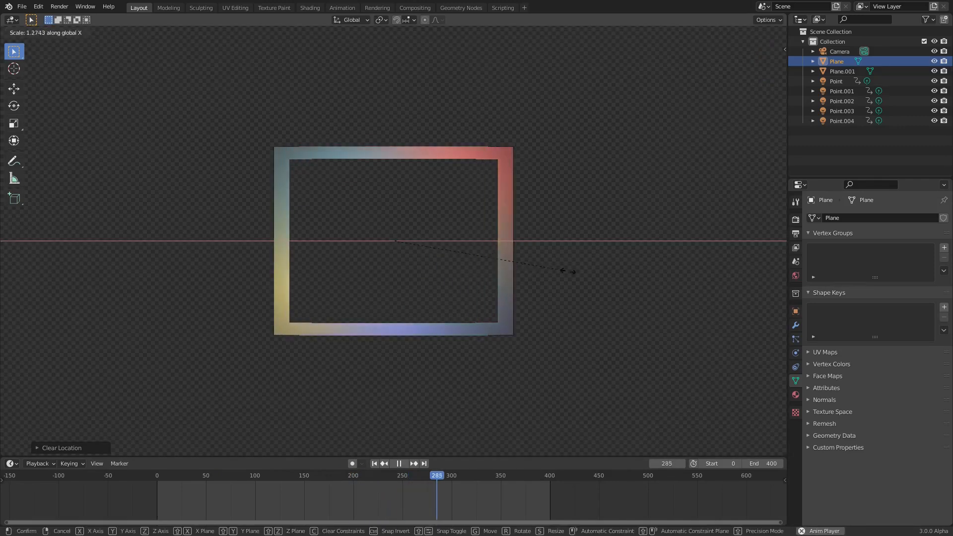
pyautogui.rightClick(584, 323)
# In Edit Mode with overlays shown, select the square frame's inner edges and scale them outward to make the border thinner
pyautogui.scroll(-4, 577, 348)
pyautogui.scroll(4, 577, 347)
pyautogui.scroll(-1, 419, 143)
pyautogui.scroll(1, 478, 312)
pyautogui.scroll(-3, 480, 314)
pyautogui.scroll(5, 481, 318)
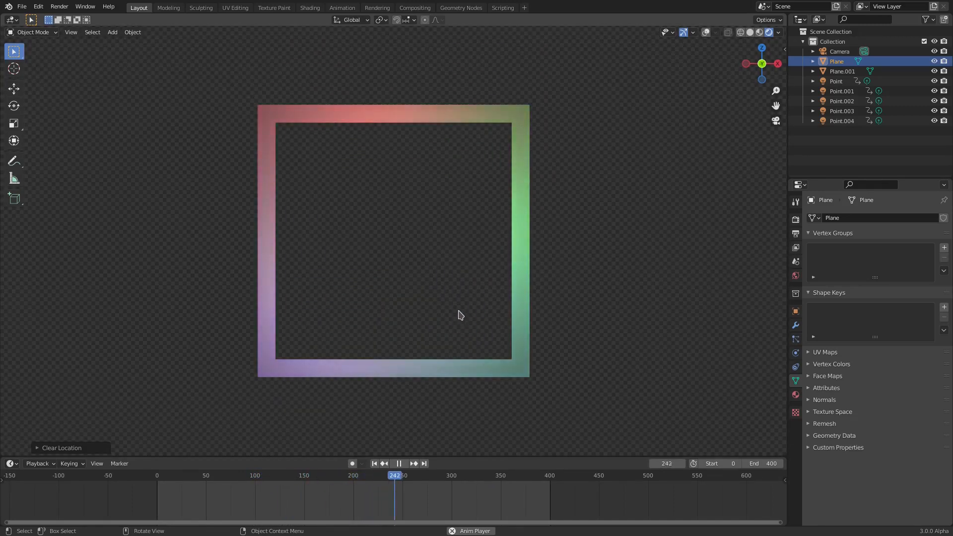
pyautogui.press('Tab')
pyautogui.click(706, 32)
pyautogui.moveTo(264, 116); pyautogui.dragTo(481, 356)
pyautogui.press('s')
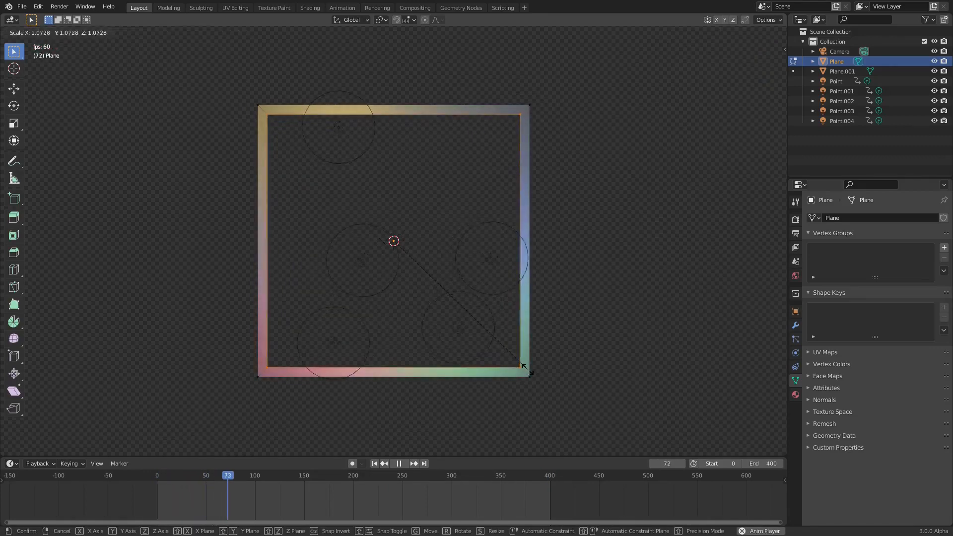
pyautogui.click(535, 371)
# Return to Object Mode and hide the viewport overlays to view the animated gradient on the frame
pyautogui.press('Tab')
pyautogui.hotkey('shift', 'alt', 'z')
pyautogui.scroll(-4, 653, 258)
pyautogui.scroll(3, 652, 264)
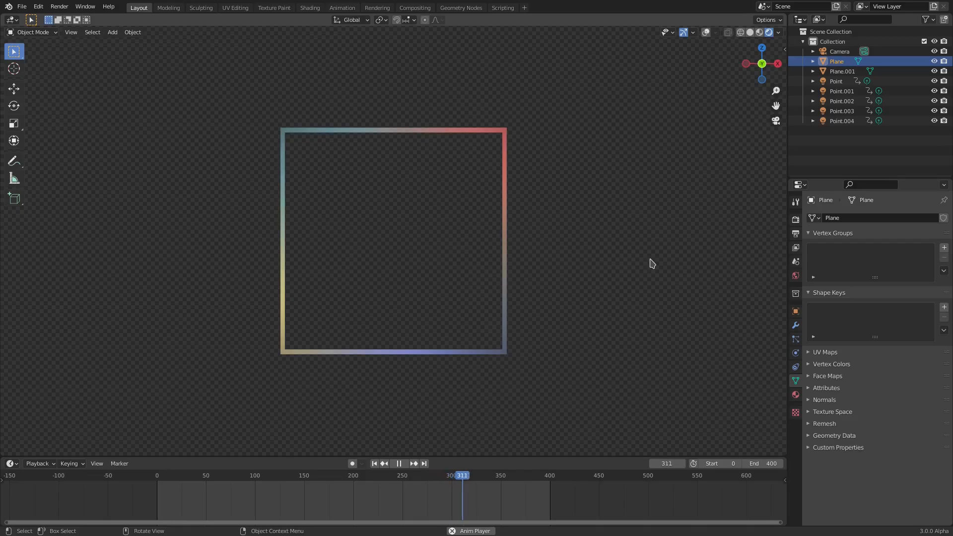